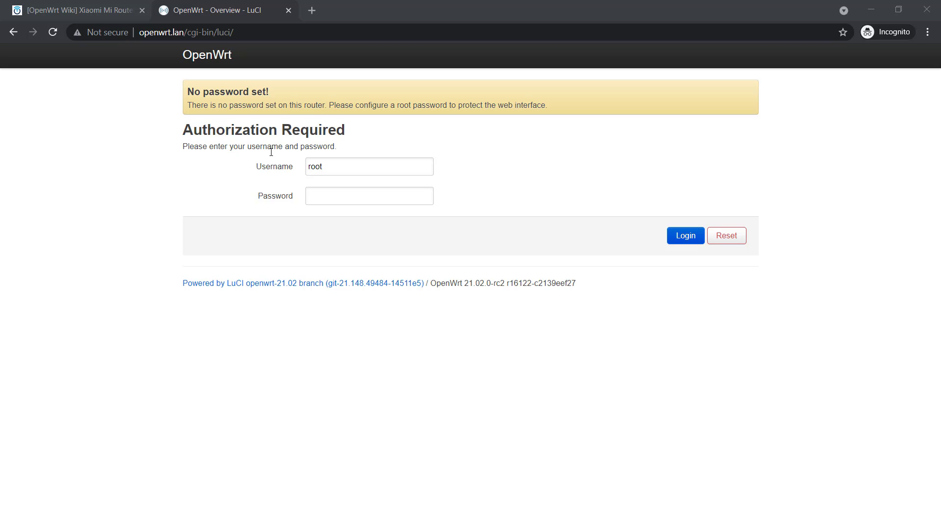
Check the Mi Router 4C hardware and installation details on the OpenWrt wiki, and log in to the router as root.
left_click(64, 12)
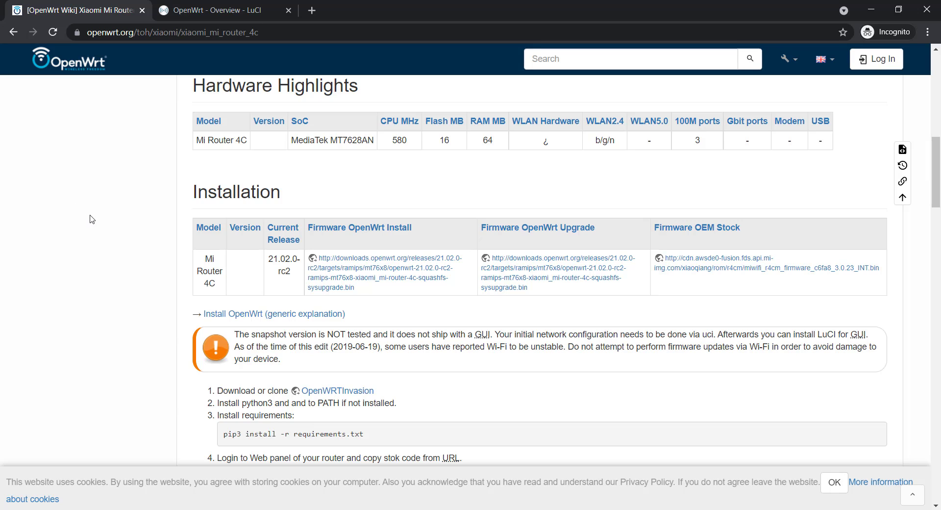
left_click(200, 10)
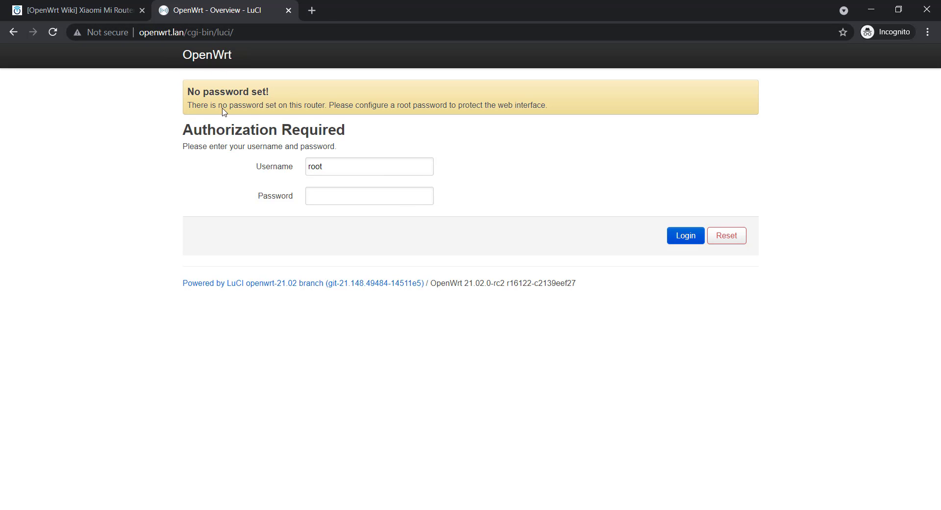
left_click(681, 238)
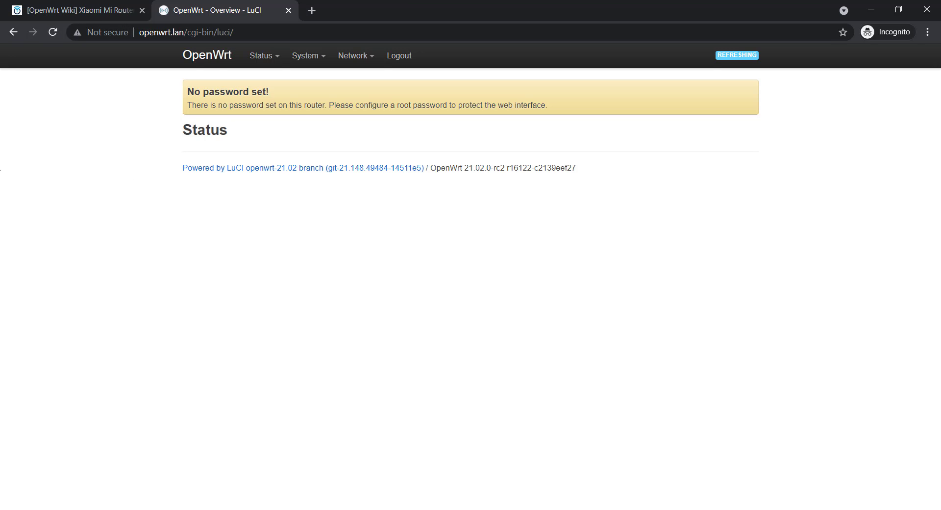
Set the WAN interface's protocol to PPPoE, and save and apply the interface changes.
mouse_move(366, 60)
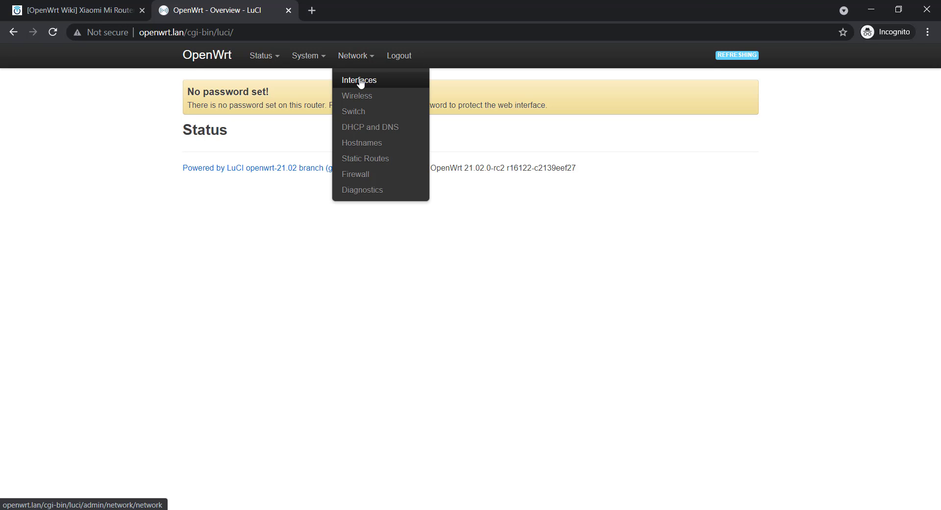
left_click(357, 80)
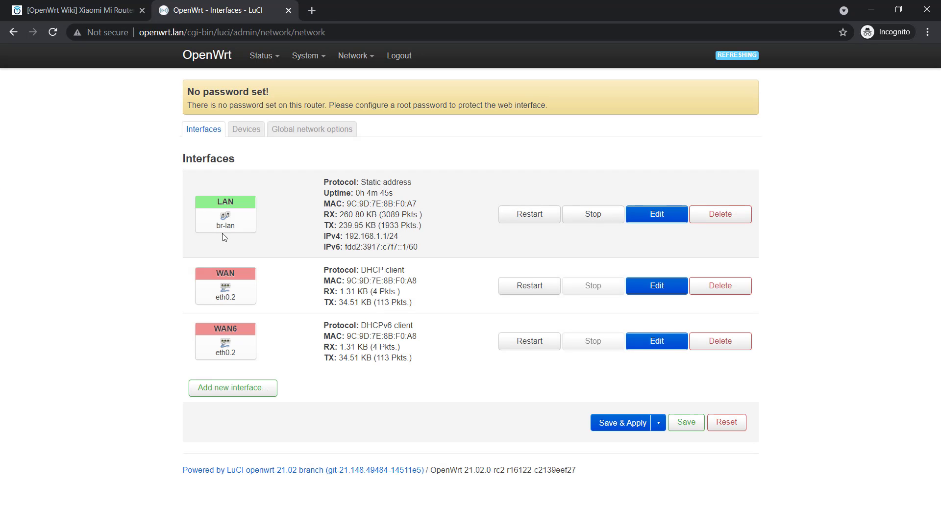
left_click_drag(410, 374, 592, 465)
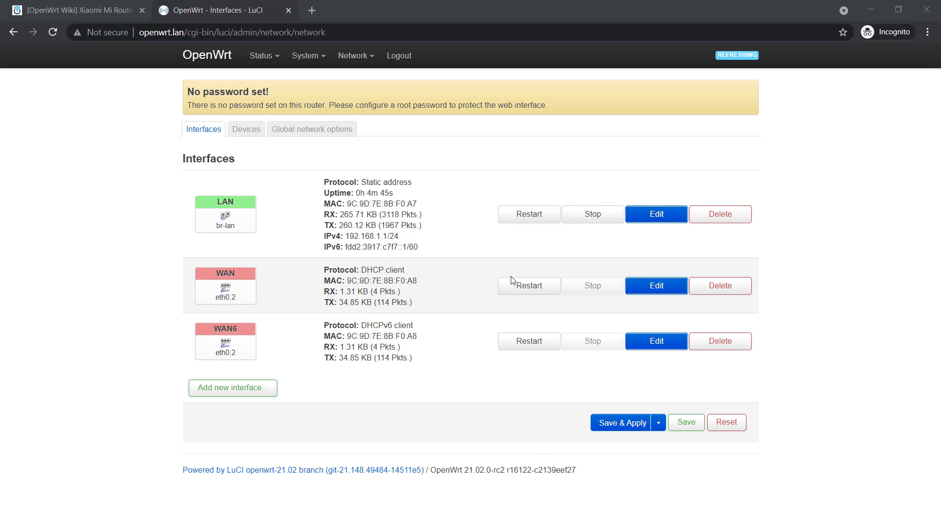
left_click(643, 288)
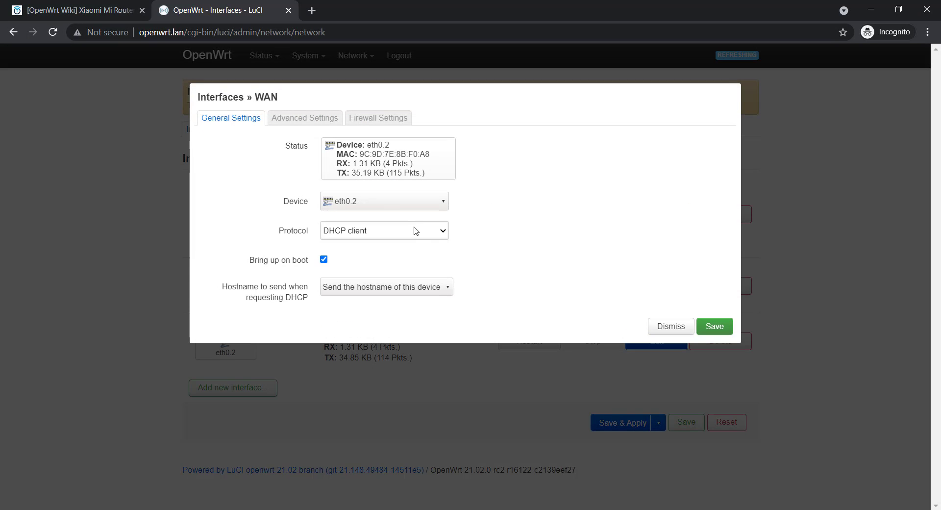
left_click(377, 232)
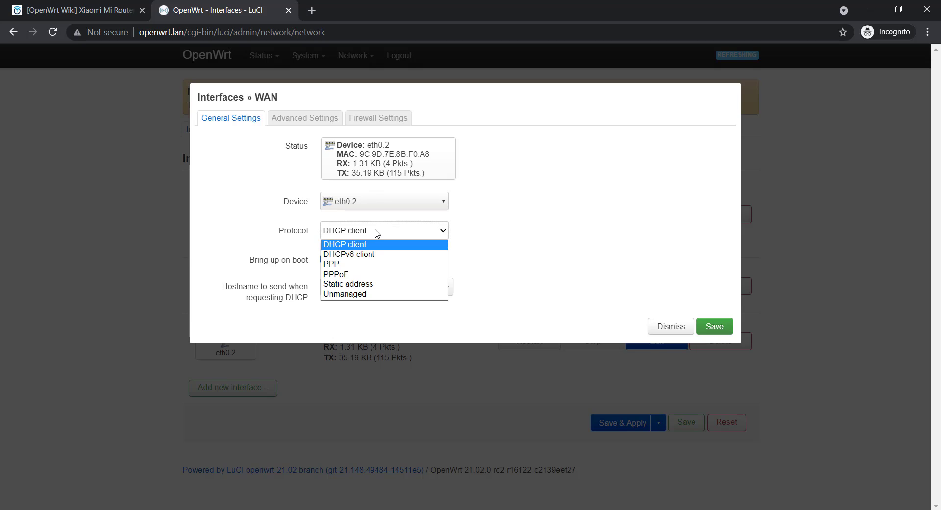
left_click(359, 276)
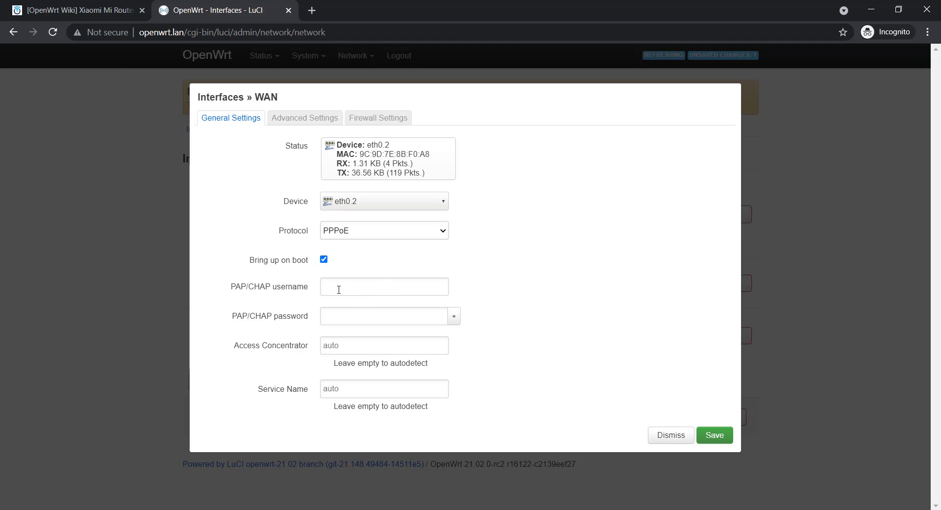
left_click(721, 431)
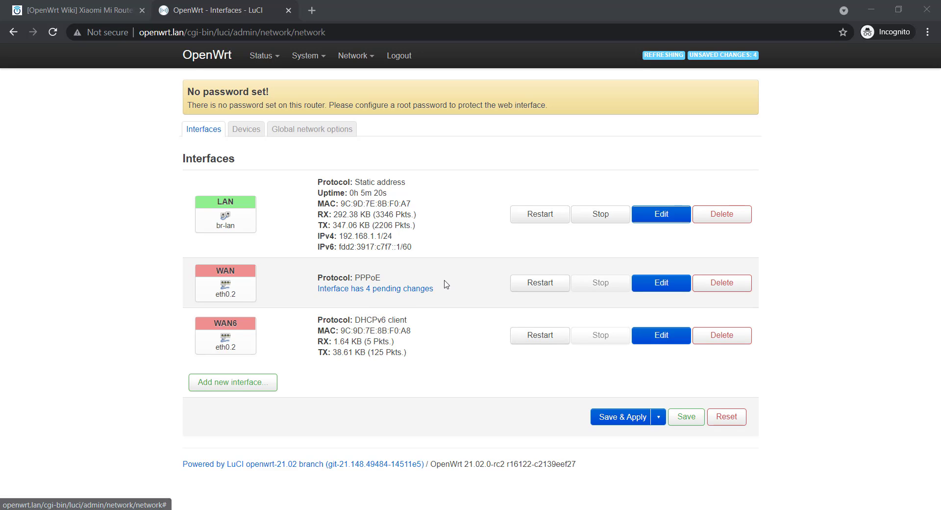
left_click(614, 422)
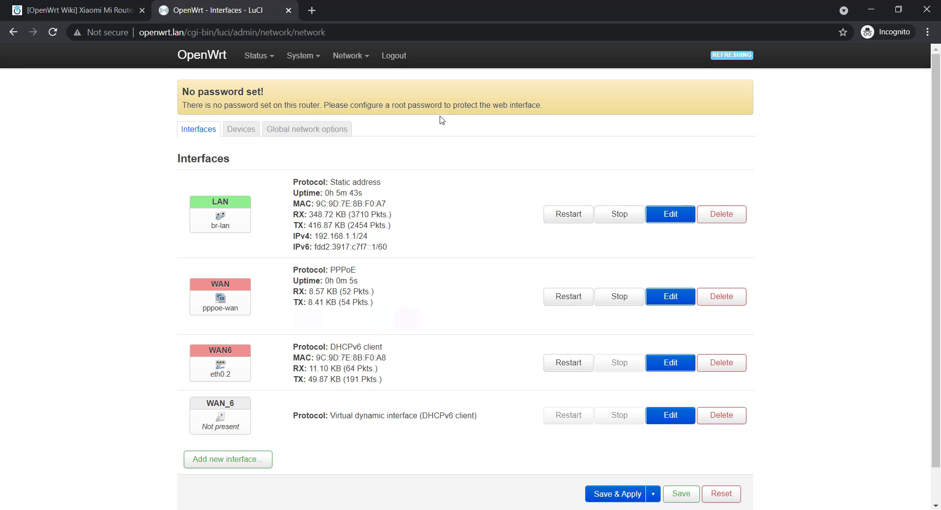
Update the router's software package lists and dismiss the package manager log.
mouse_move(303, 56)
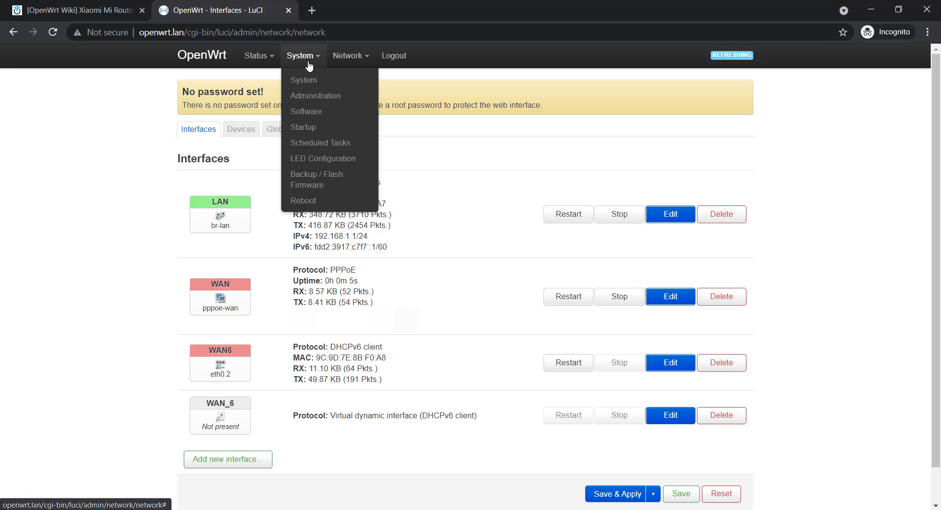
left_click(309, 112)
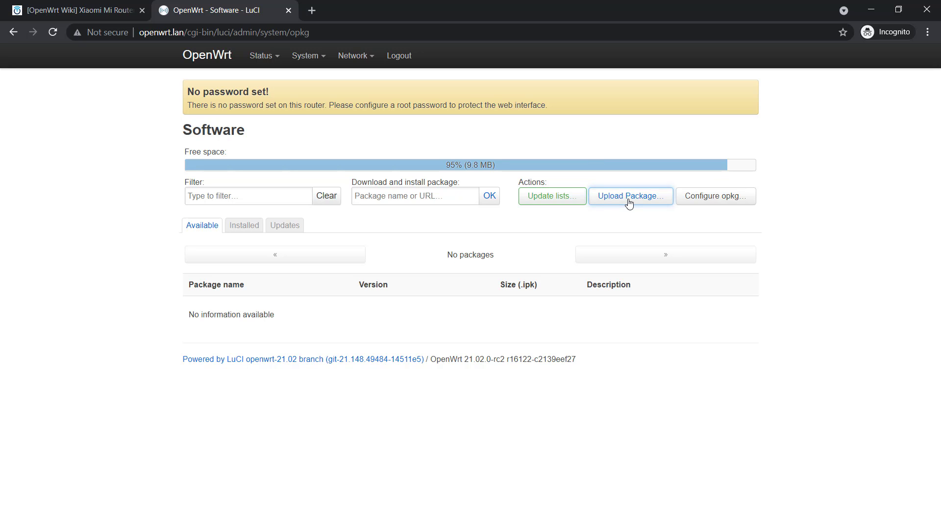
left_click(561, 199)
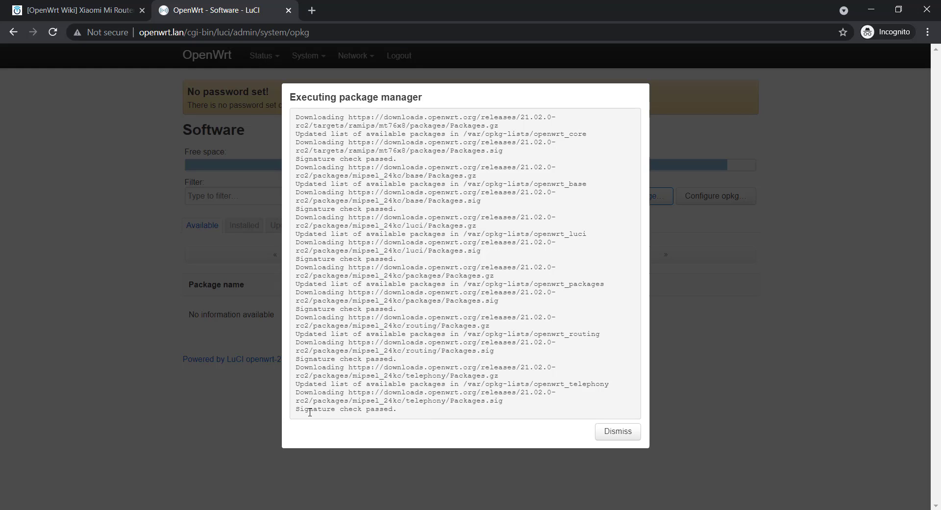
left_click_drag(300, 410, 361, 410)
left_click(452, 386)
left_click(626, 436)
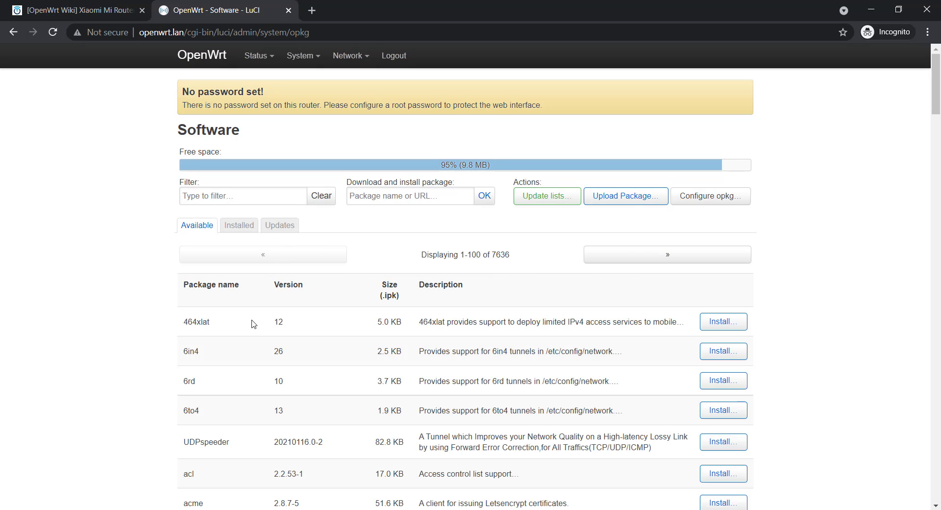
Filter the available software packages by luci-app-wireguard.
scroll(278, 372, "down", 3)
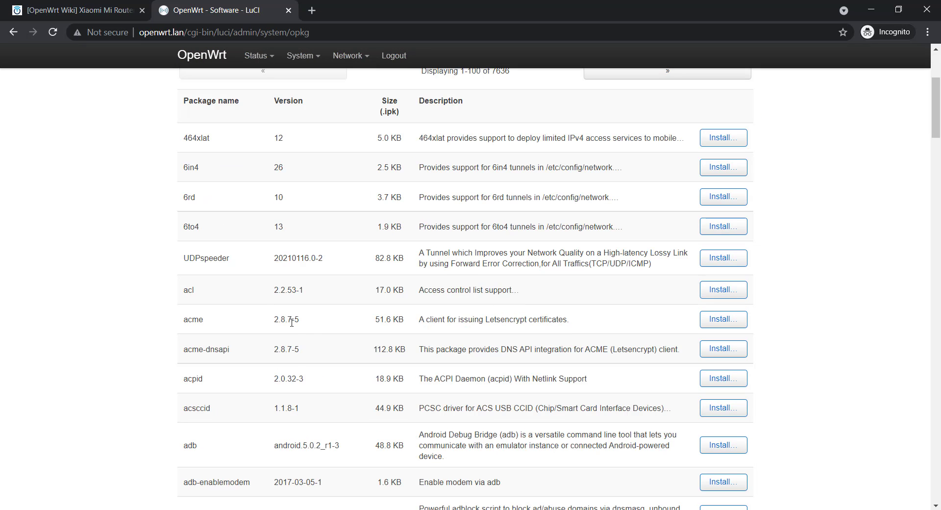
scroll(292, 343, "up", 4)
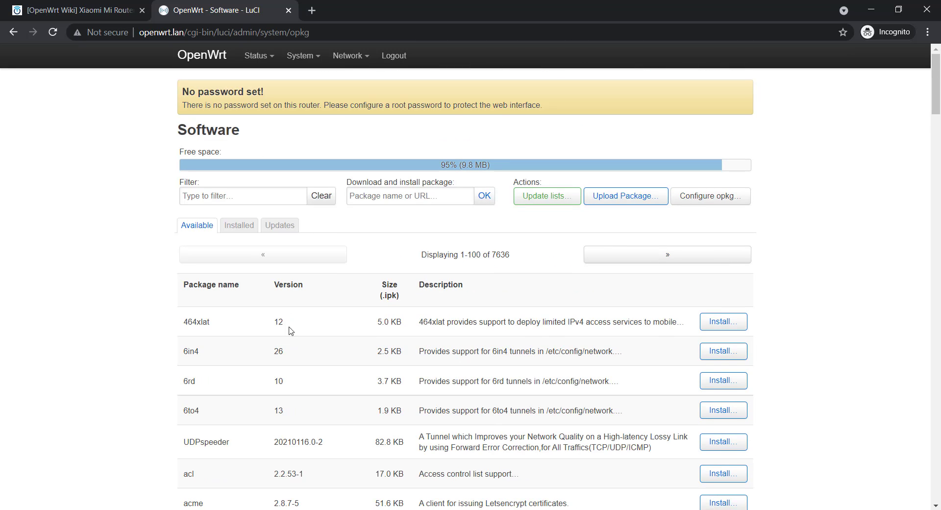
left_click(242, 199)
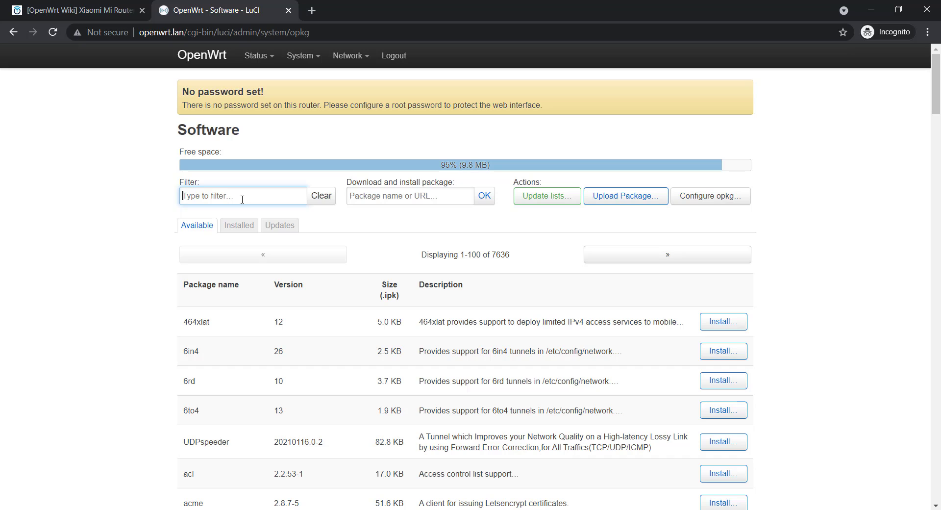
type("luci-")
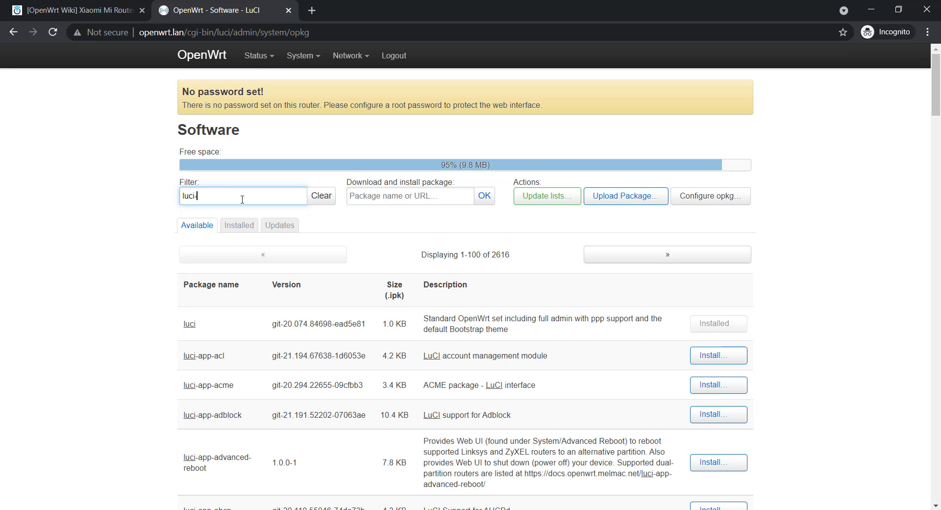
type("app-wireguard")
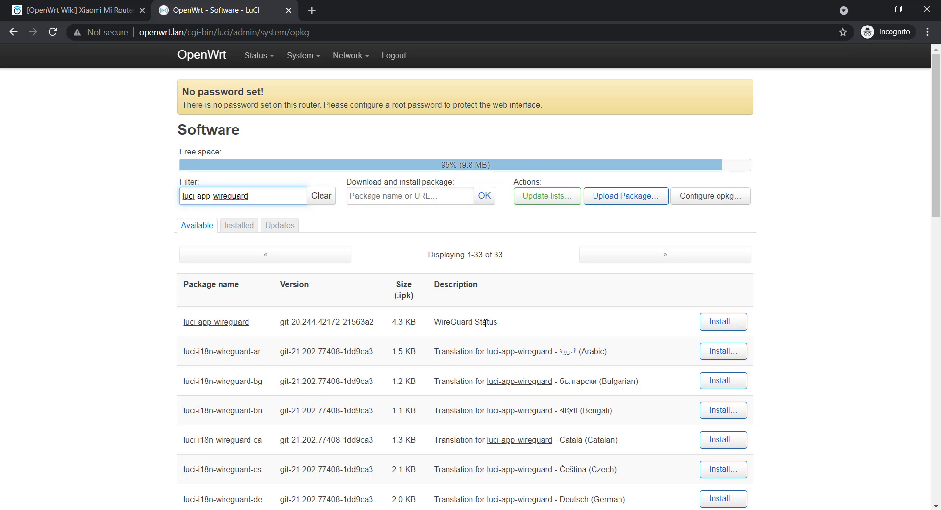
Install the luci-app-wireguard package with its dependencies and dismiss the installation log.
left_click(723, 322)
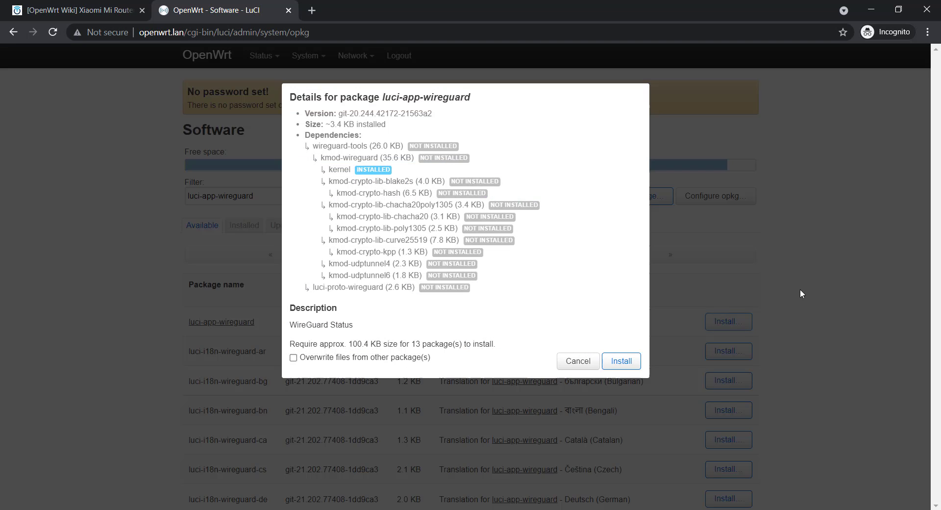
left_click(618, 361)
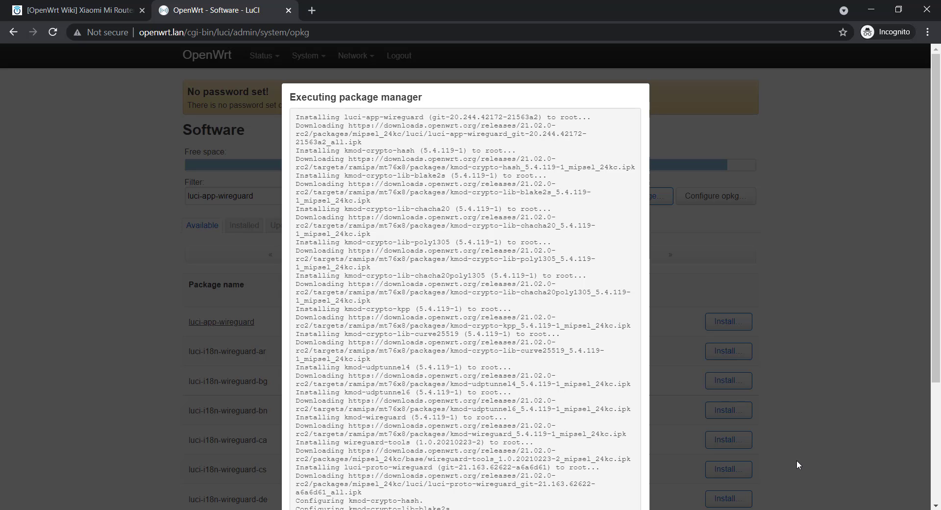
scroll(487, 308, "down", 4)
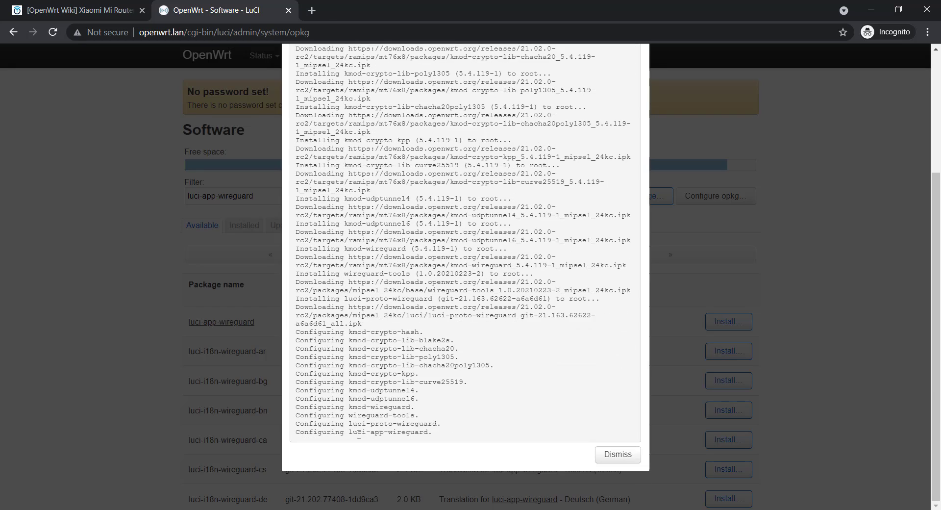
left_click(628, 454)
Reboot the router and log back in as root.
mouse_move(307, 63)
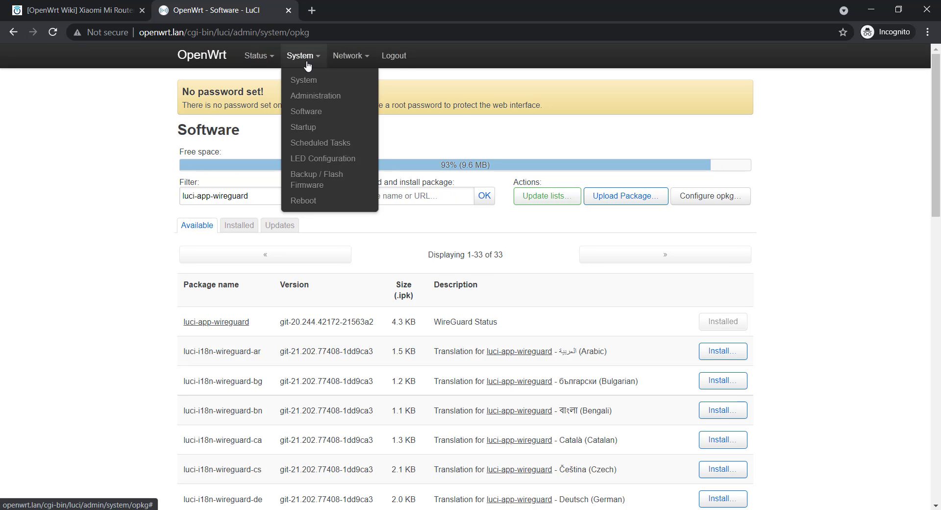
left_click(304, 200)
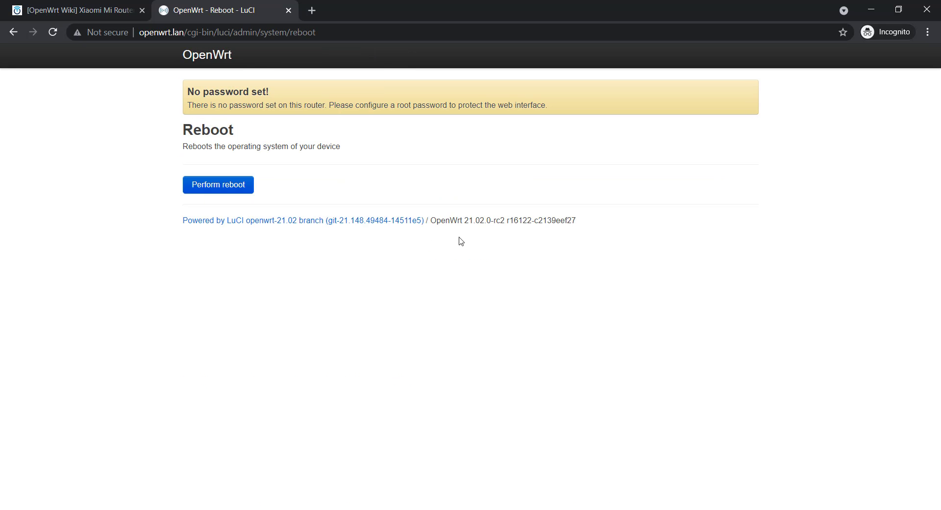
left_click(212, 185)
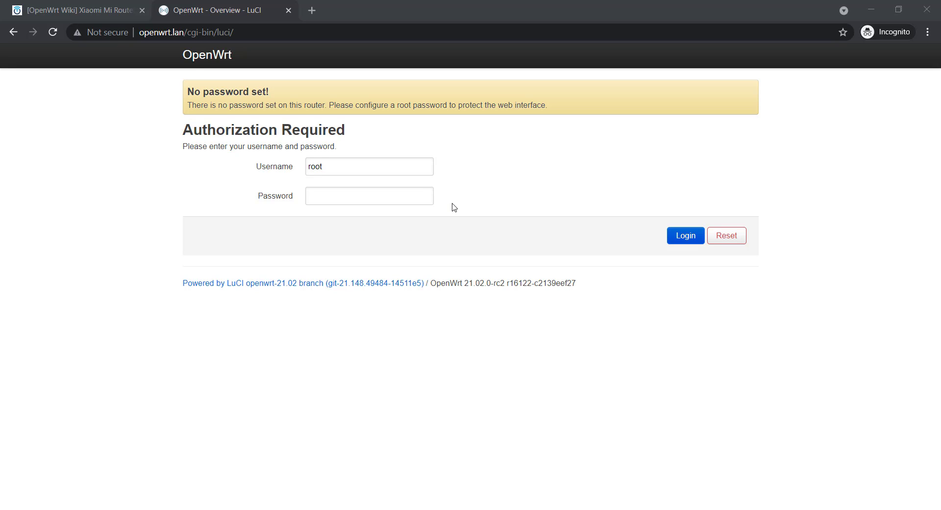
left_click(683, 235)
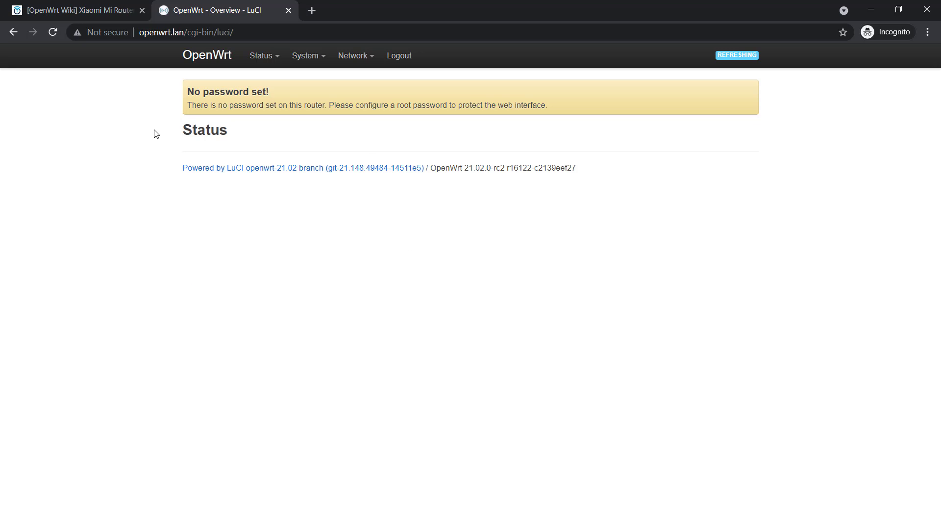
Create a new network interface named wg0 with the WireGuard VPN protocol and the device left unspecified.
mouse_move(354, 59)
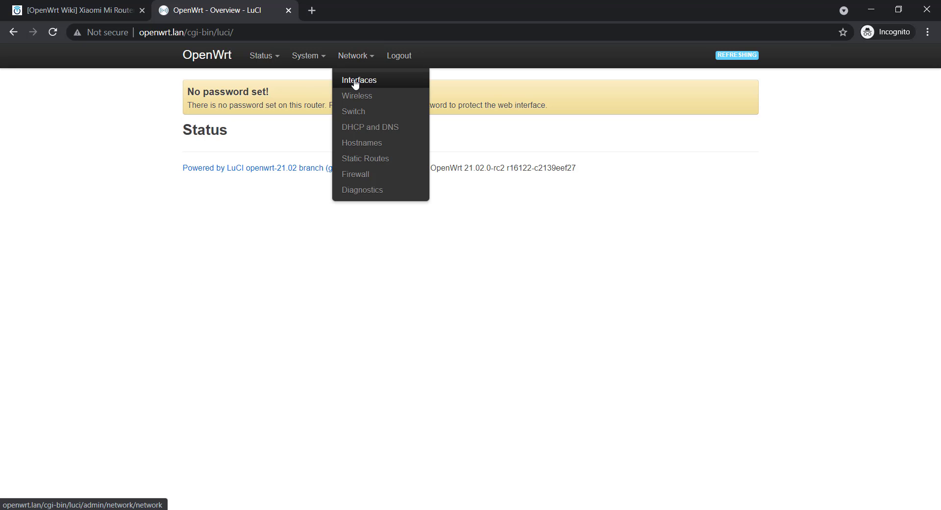
left_click(356, 84)
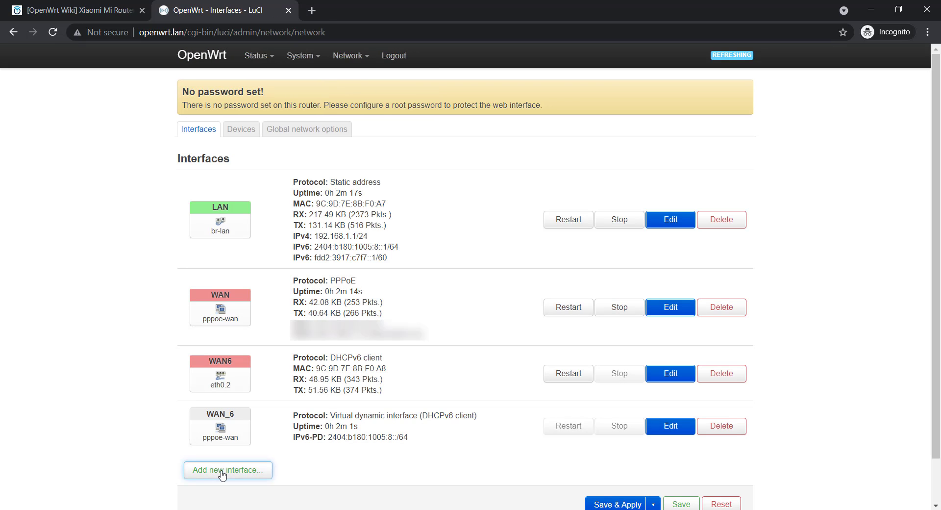
left_click(222, 473)
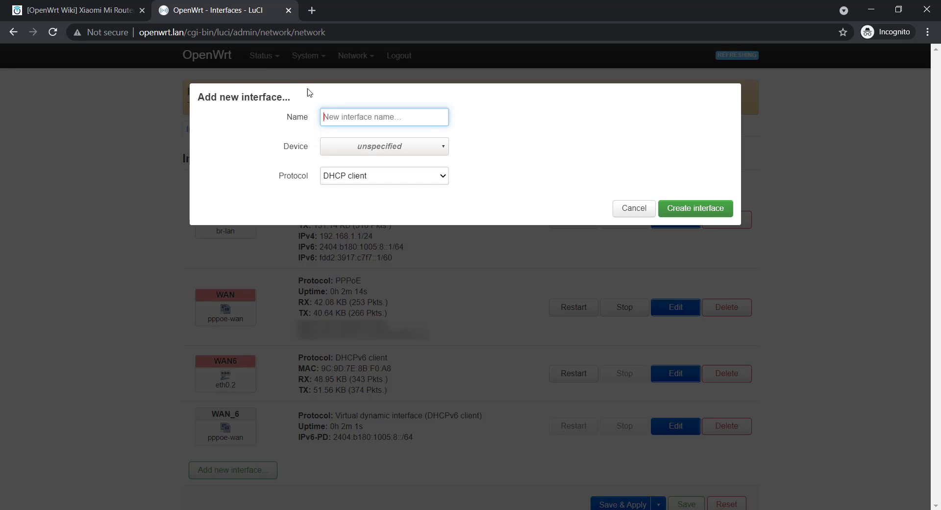
type("wg0")
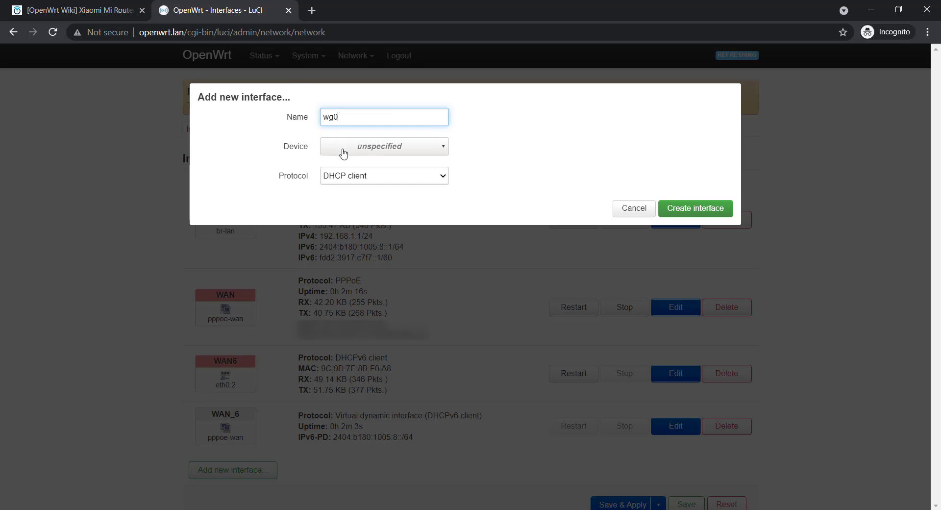
left_click(351, 179)
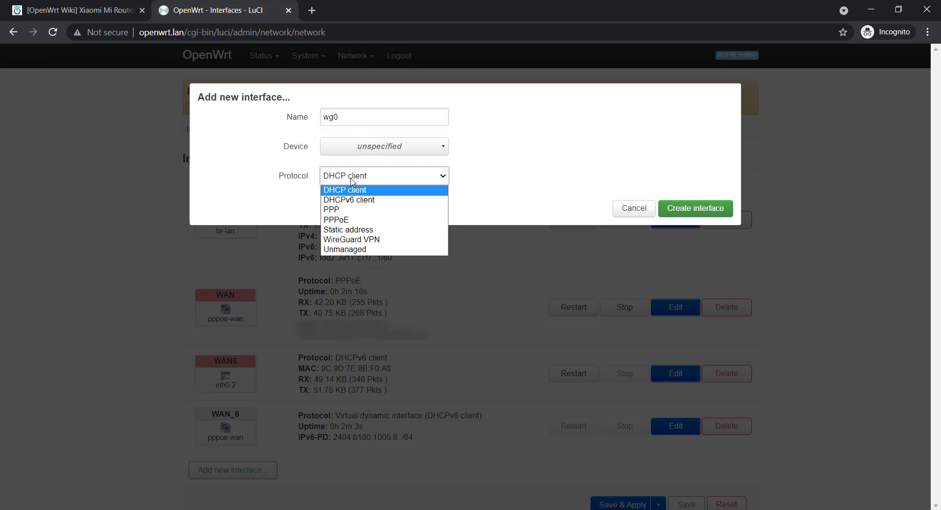
left_click(349, 239)
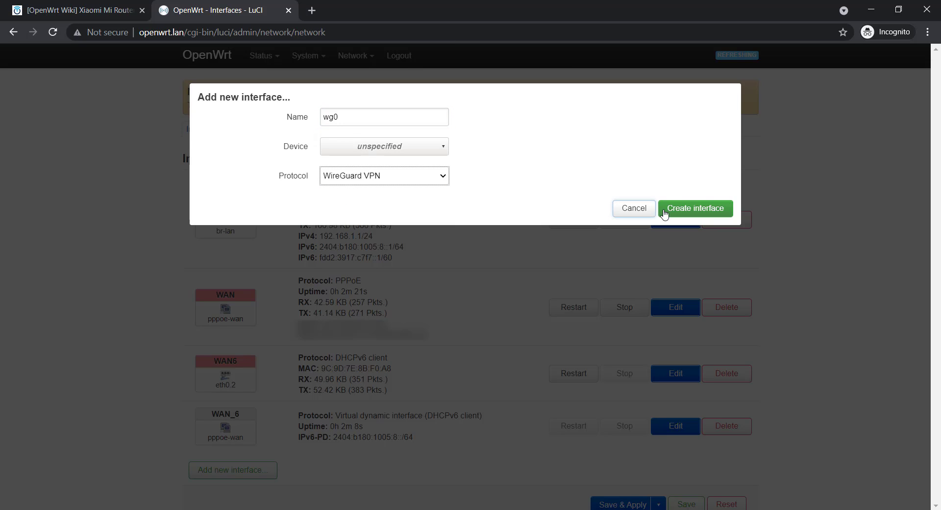
left_click(688, 210)
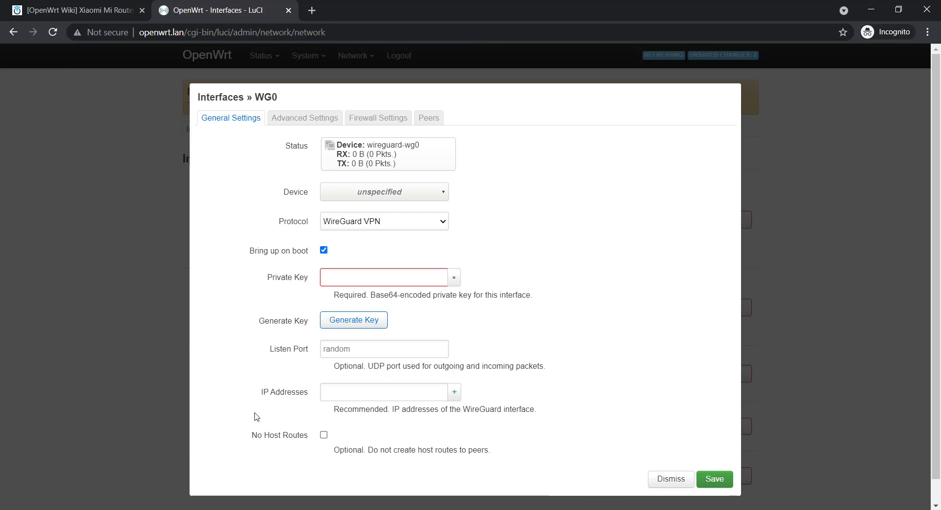
Switch to Notepad++ and copy the Client-1 private key from the WireGuard notes.
left_click(200, 509)
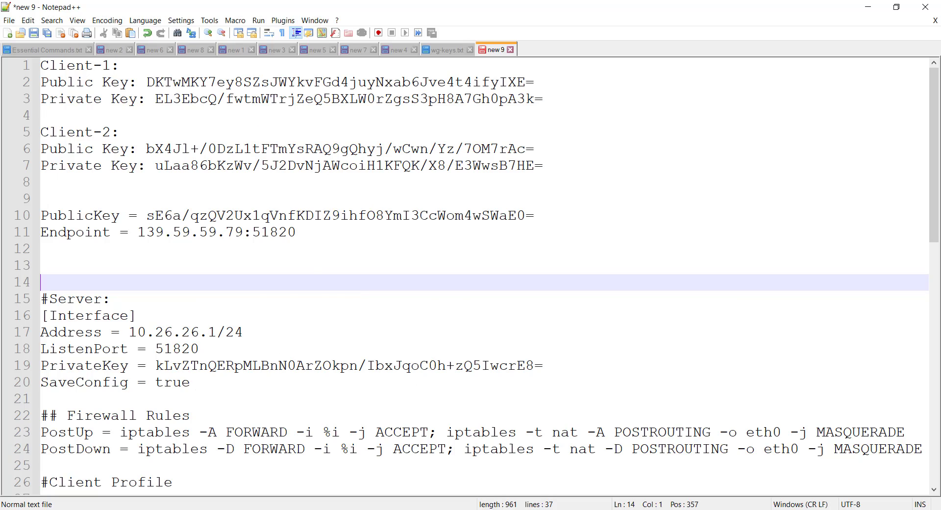
left_click(200, 509)
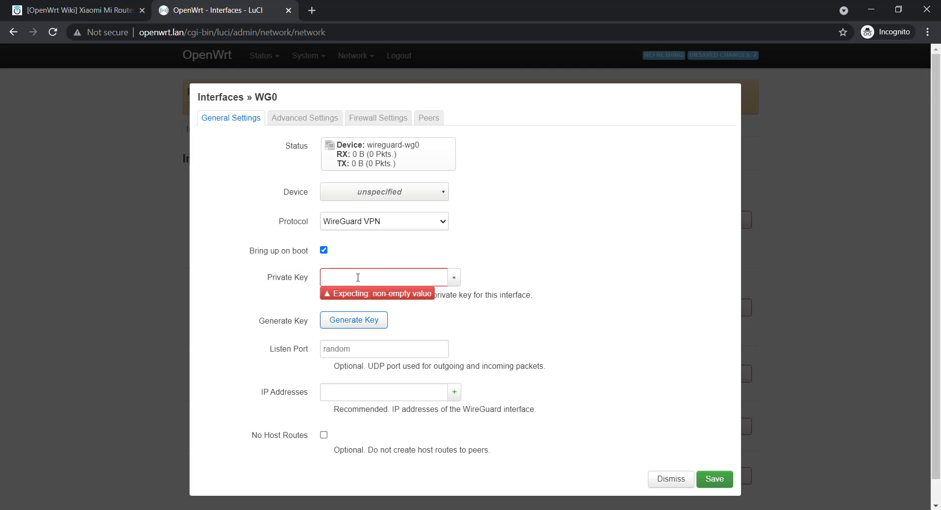
left_click(200, 509)
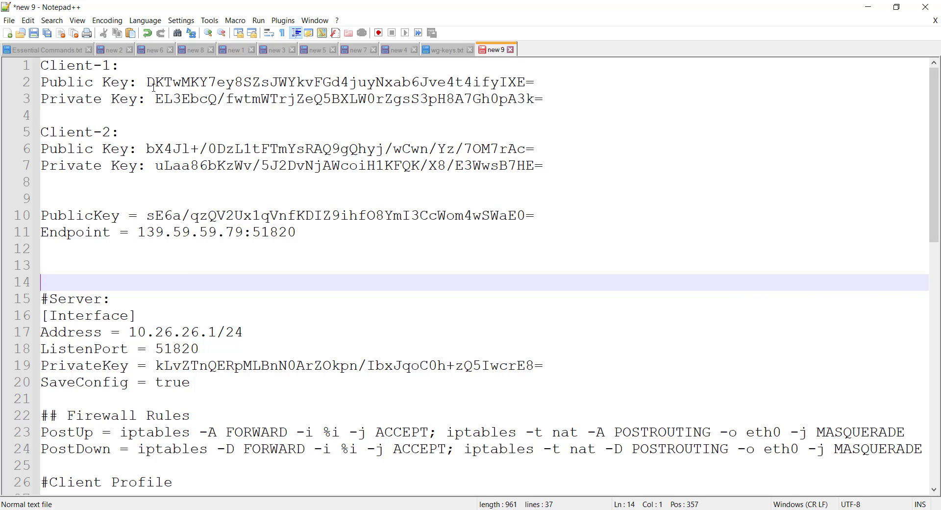
scroll(140, 307, "down", 7)
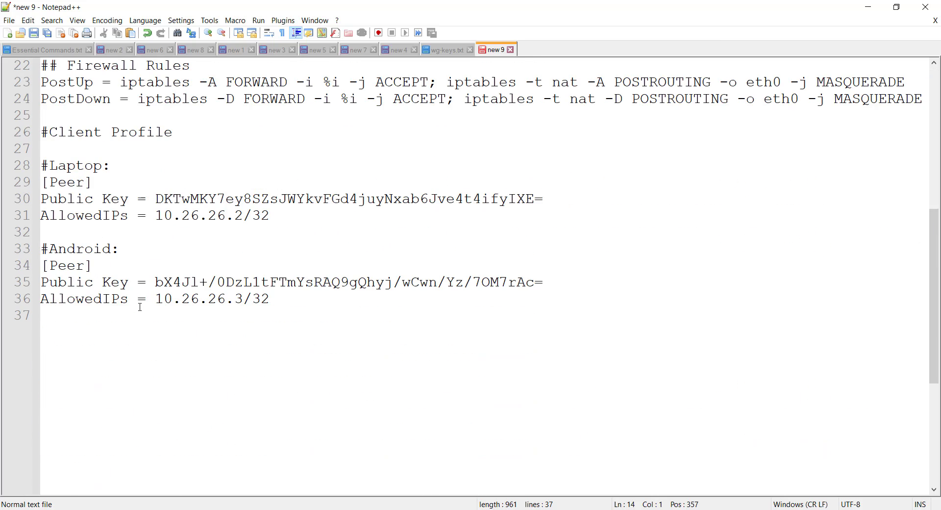
left_click(122, 199)
left_click(234, 199)
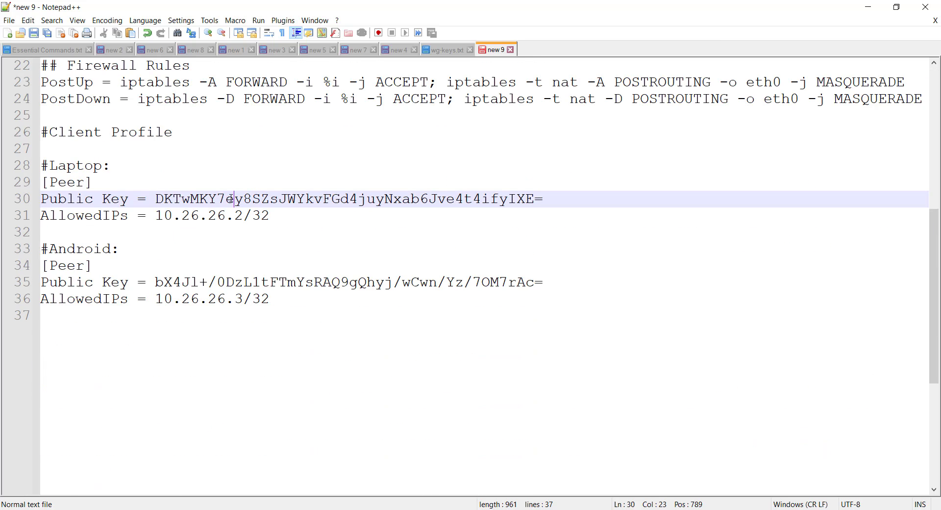
scroll(320, 276, "up", 7)
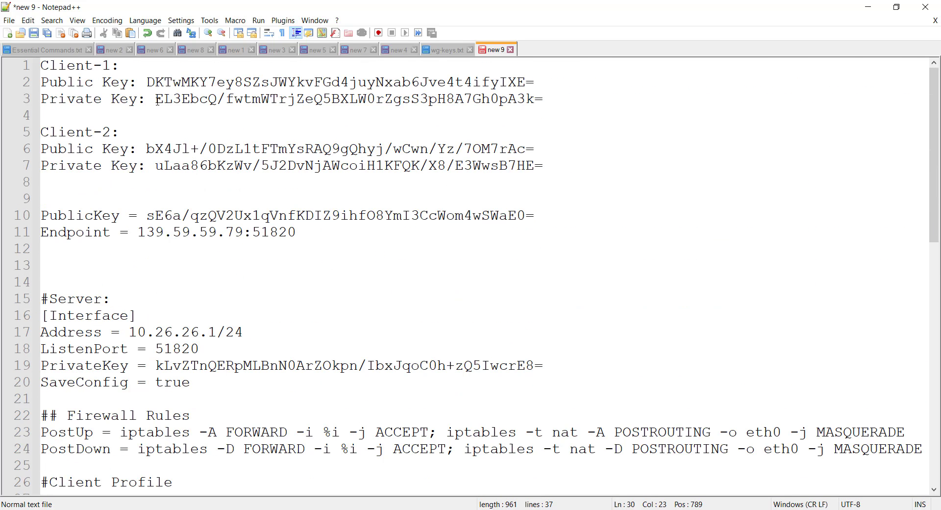
left_click_drag(156, 100, 537, 99)
right_click(538, 99)
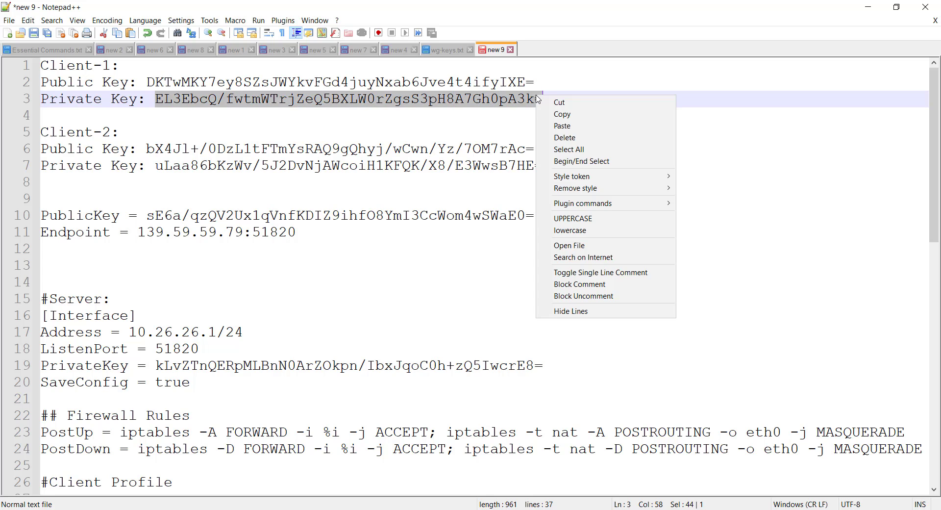
left_click(562, 114)
Back in the browser, paste the client's private key into the WG0 interface's Private Key and set its listen port to 10000.
key("alt+Tab")
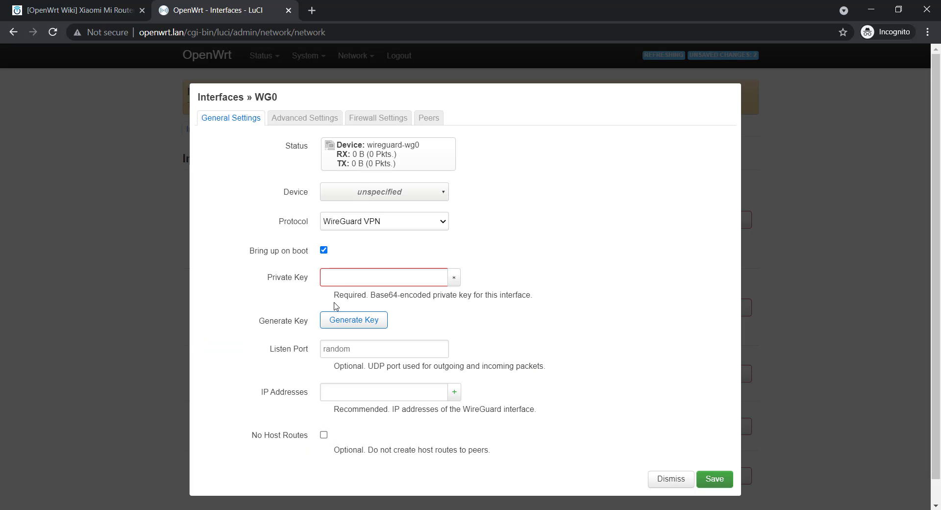
left_click(345, 278)
right_click(345, 279)
left_click(381, 399)
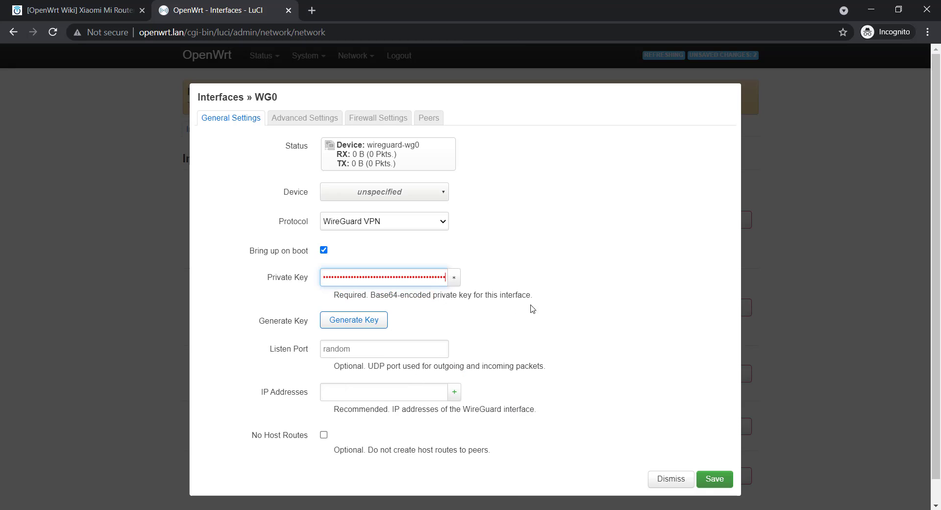
left_click(370, 351)
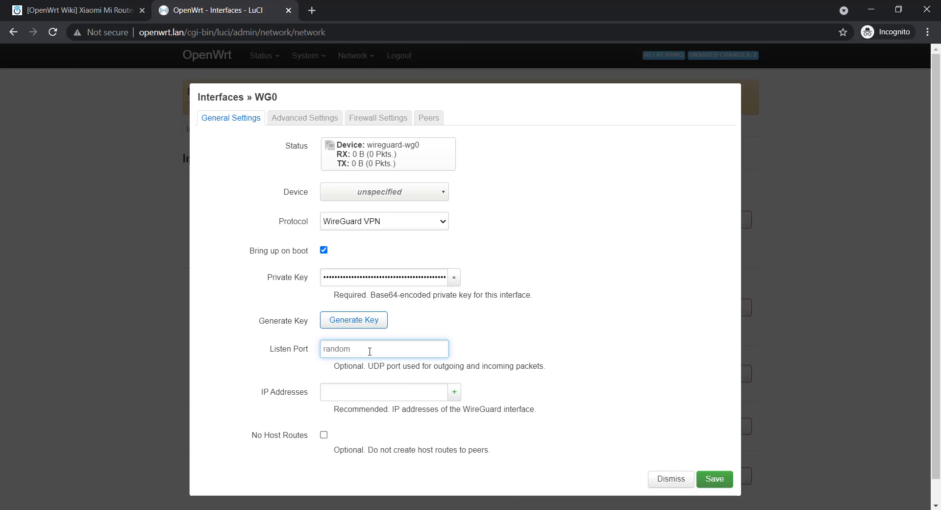
type("10000")
left_click(550, 340)
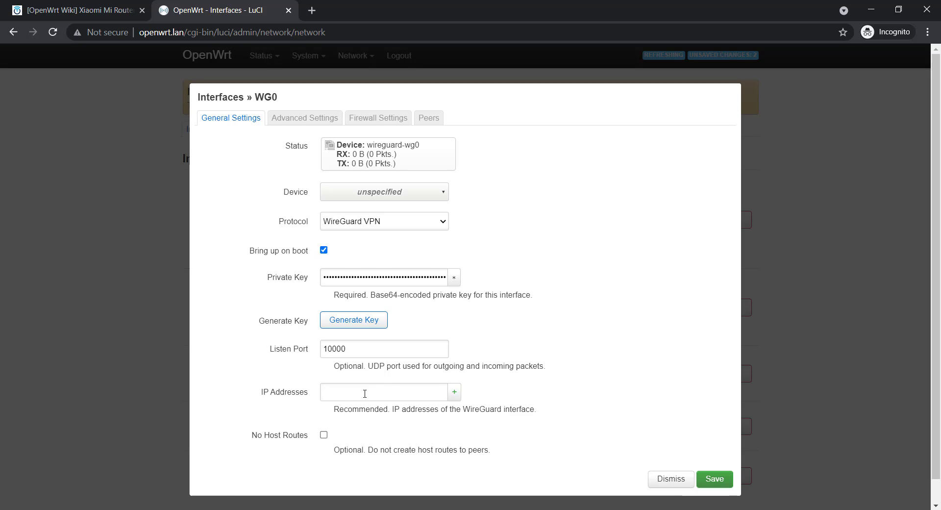
Copy the Laptop peer's allowed IP address 10.26.26.2/32 from the Notepad++ notes.
mouse_move(199, 508)
left_click(240, 482)
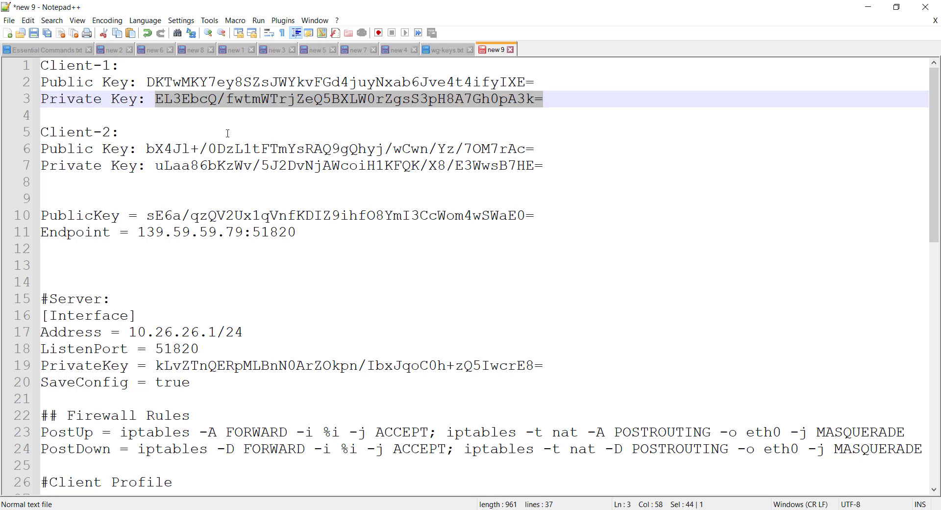
scroll(199, 343, "down", 3)
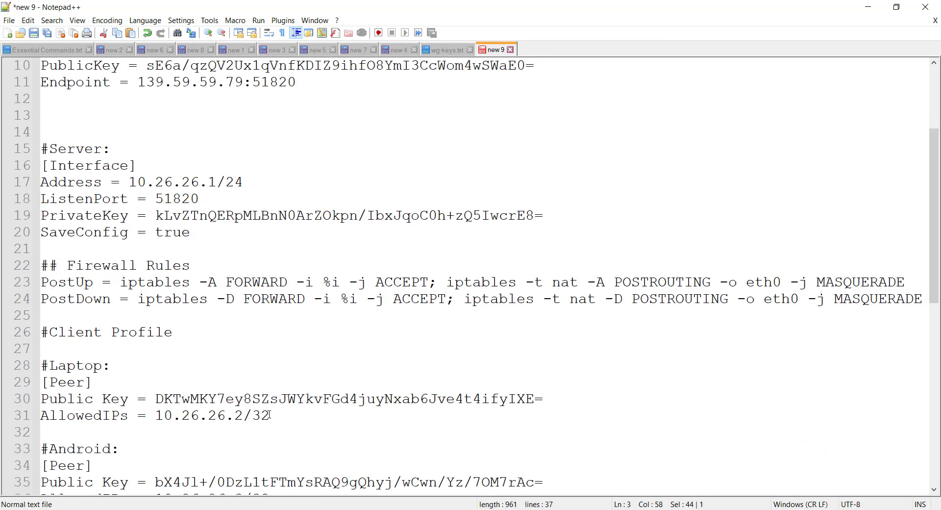
left_click_drag(269, 415, 172, 415)
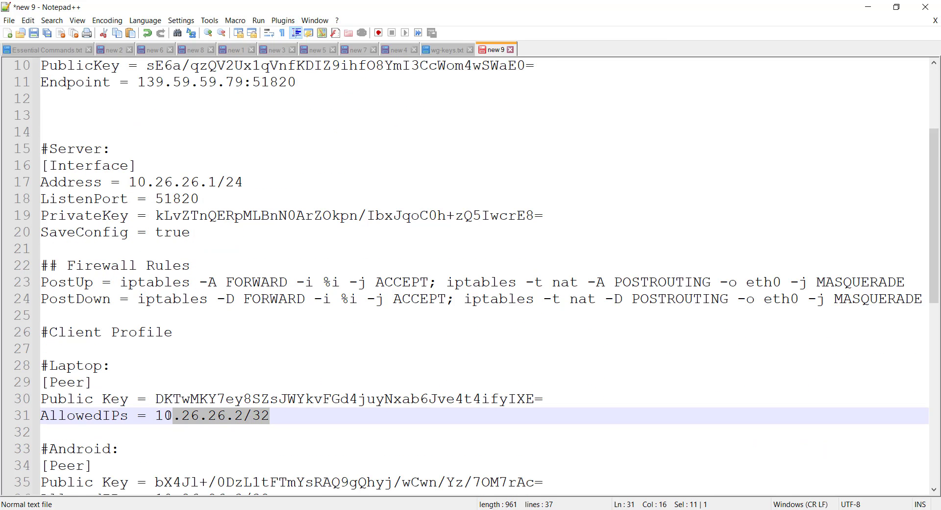
right_click(155, 417)
left_click(196, 206)
Back in the browser, paste the copied address into WG0's IP addresses, change it to 10.26.26.2/24 and add it.
key("alt+Tab")
right_click(359, 391)
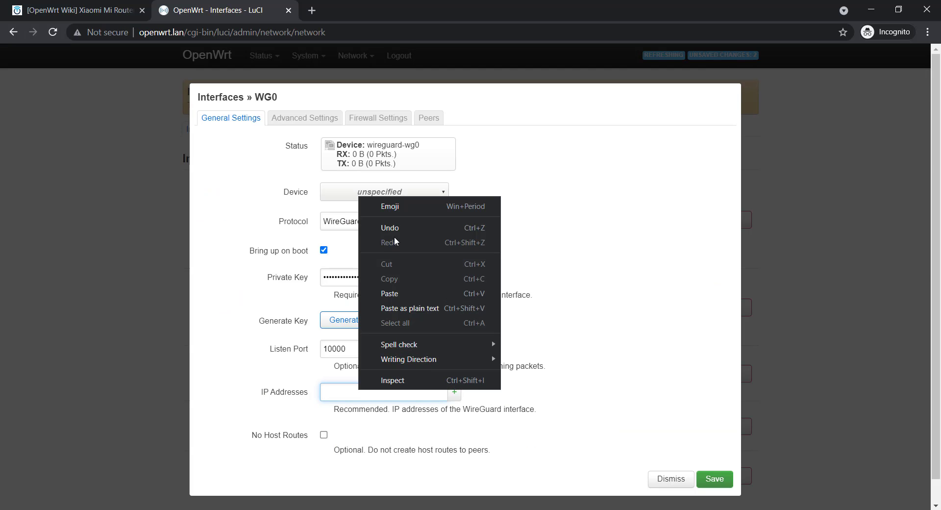
left_click(391, 293)
key("BackSpace")
key("BackSpace")
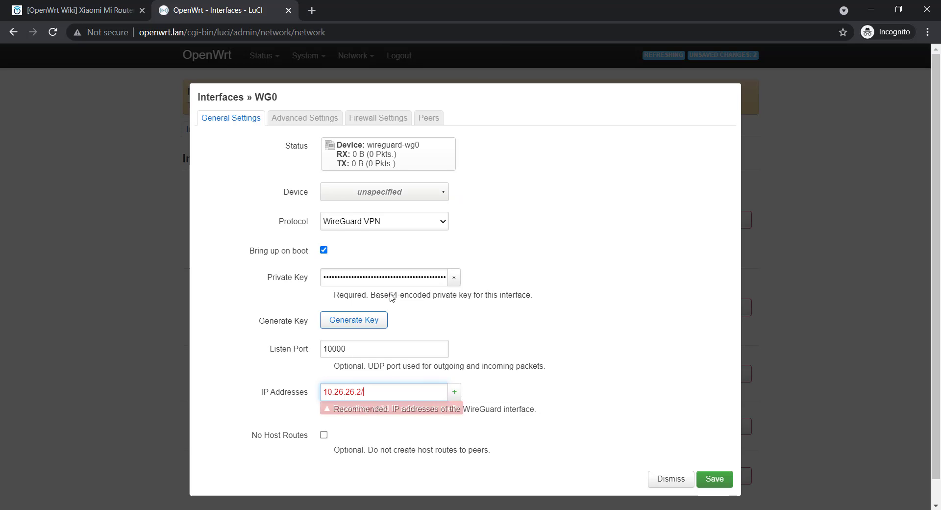
type("24")
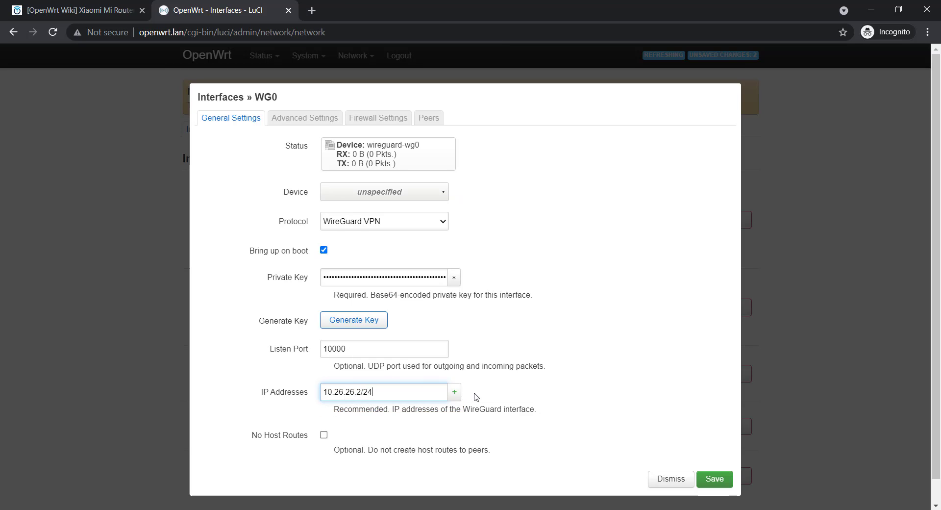
left_click(454, 392)
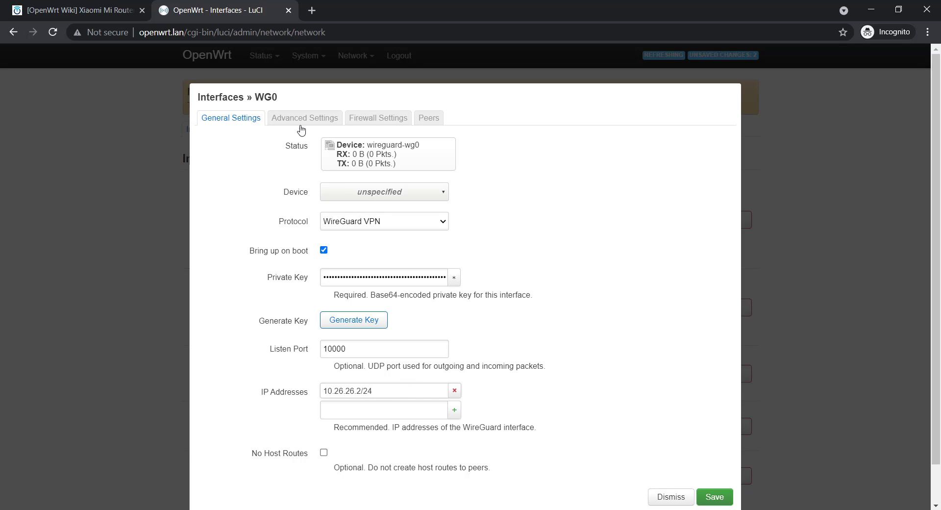
Set the WG0 interface's MTU to 1420 in its advanced settings.
left_click(343, 125)
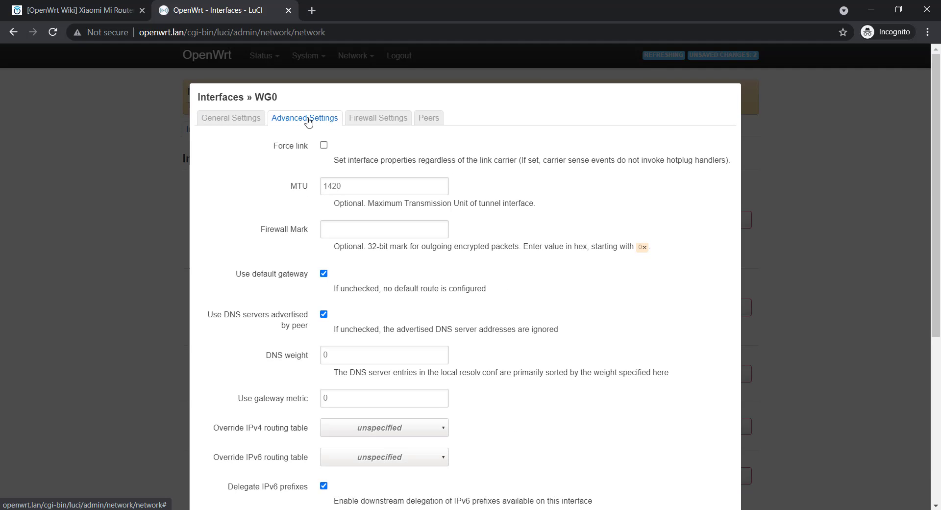
left_click(344, 187)
left_click(488, 189)
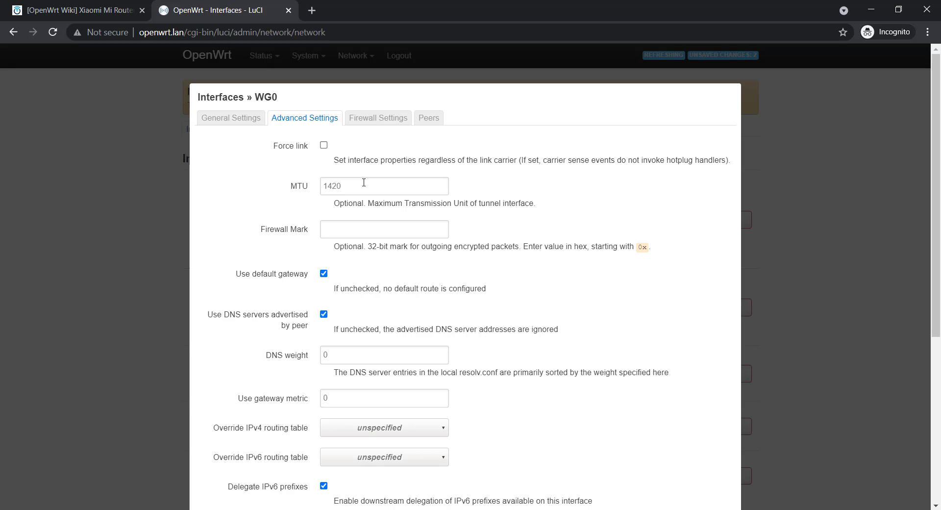
left_click(363, 182)
type("1420")
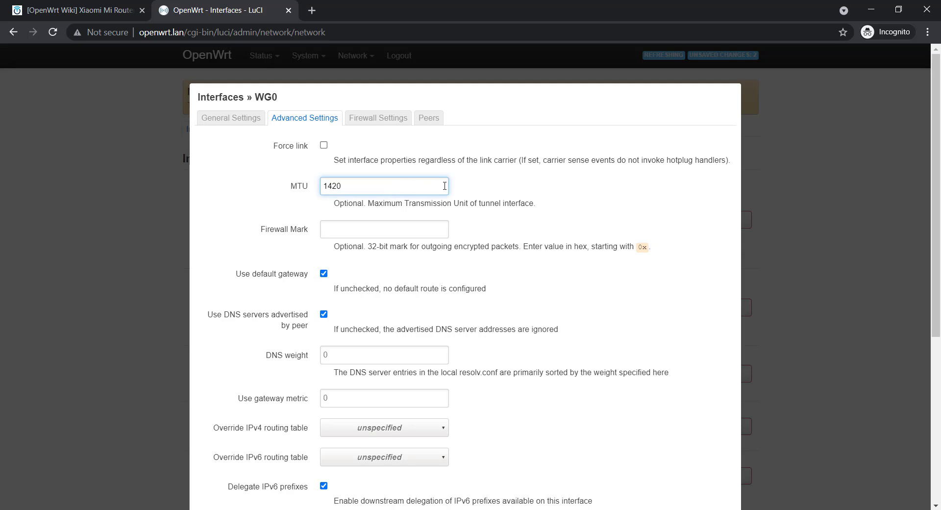
left_click(462, 188)
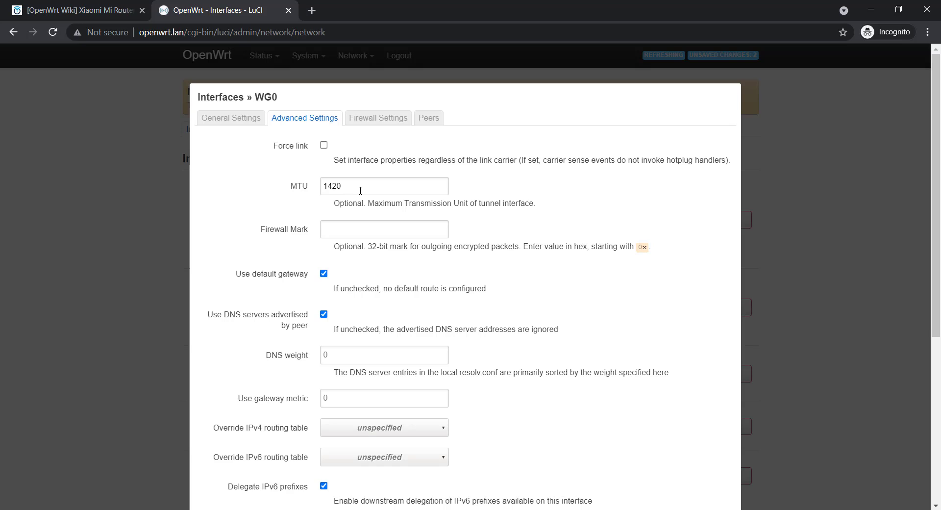
Assign the WG0 interface to the wan firewall zone.
left_click(379, 125)
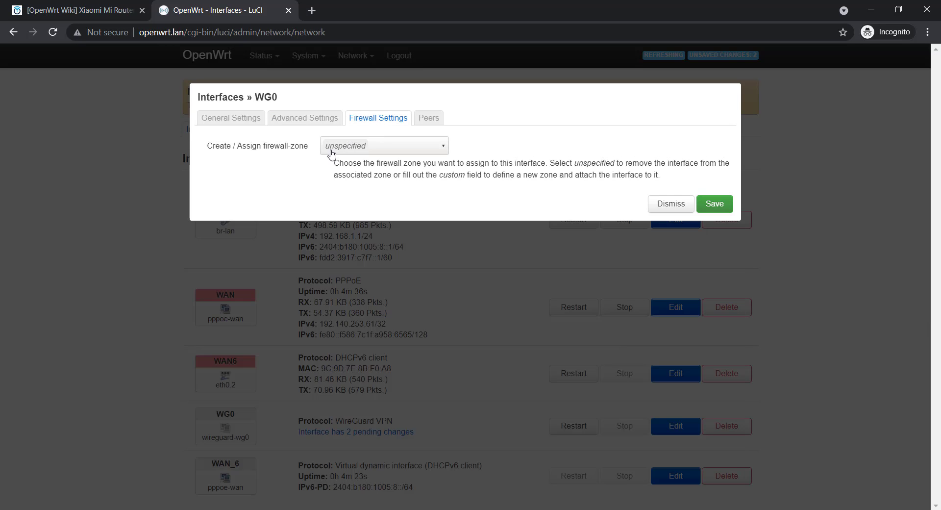
left_click(351, 152)
left_click(333, 205)
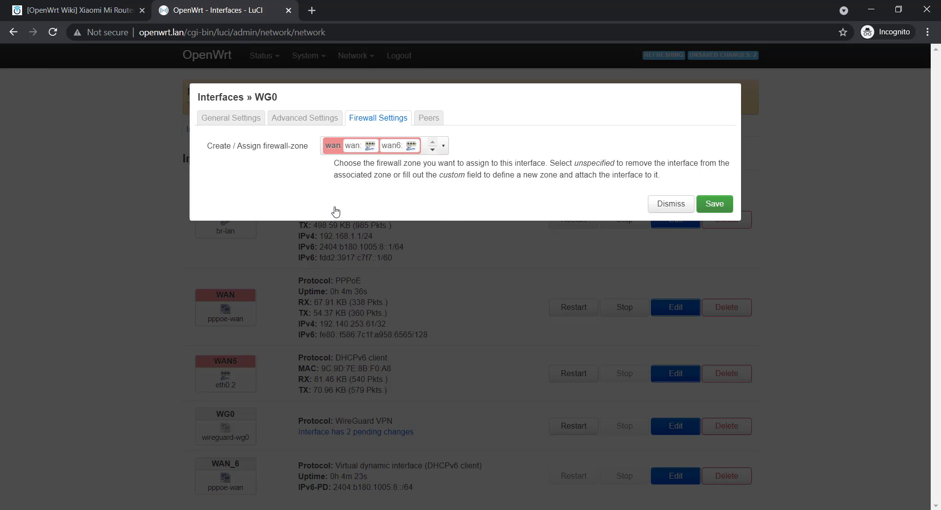
Add a peer to the WG0 interface with the description India.
left_click(427, 117)
left_click(303, 165)
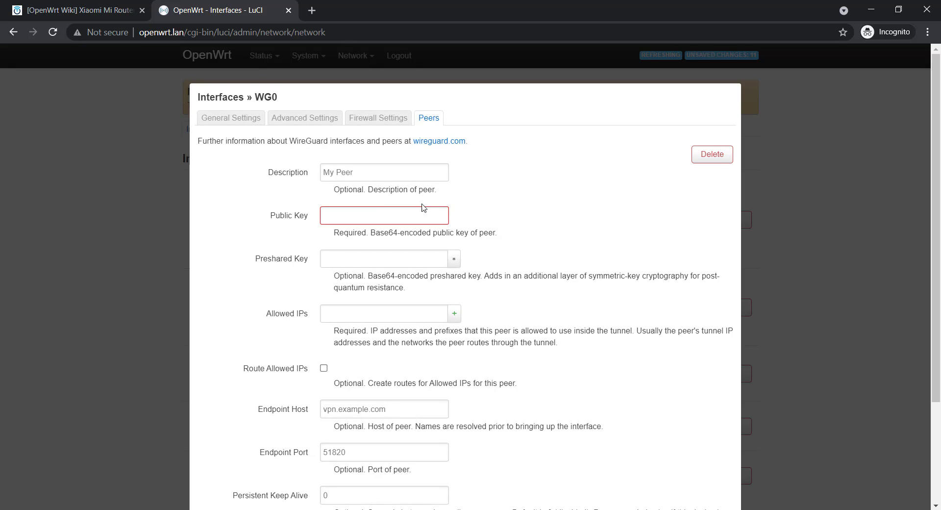
left_click(374, 179)
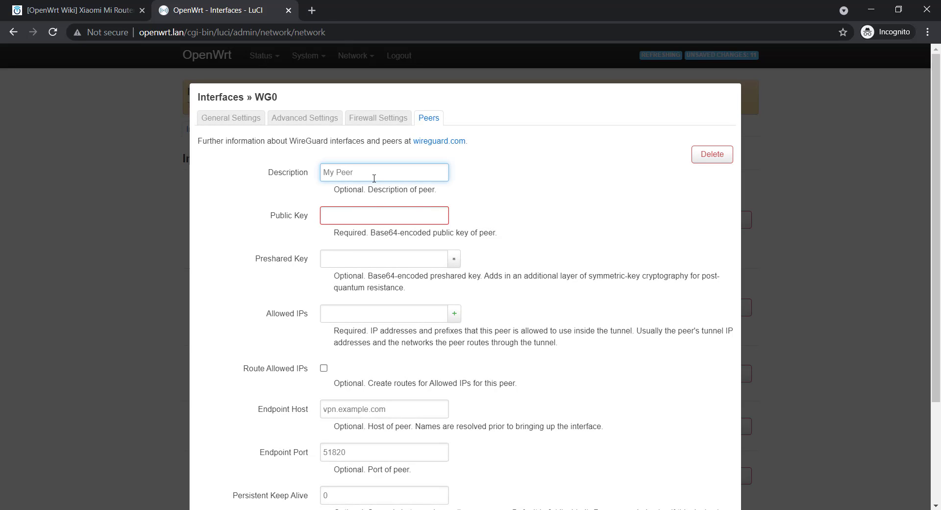
type("India")
Switch to Notepad++ and copy the server's public key listed above the endpoint.
left_click(380, 211)
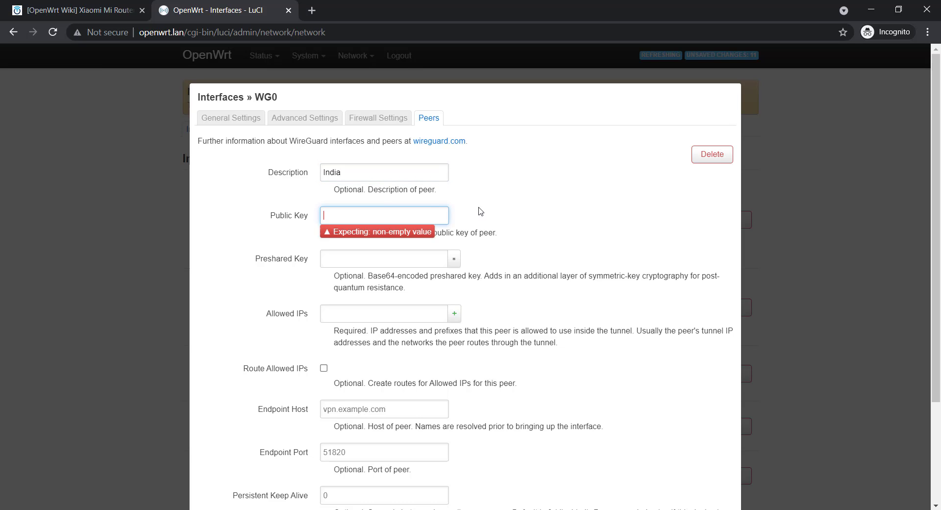
left_click(527, 200)
left_click(353, 509)
scroll(337, 212, "up", 2)
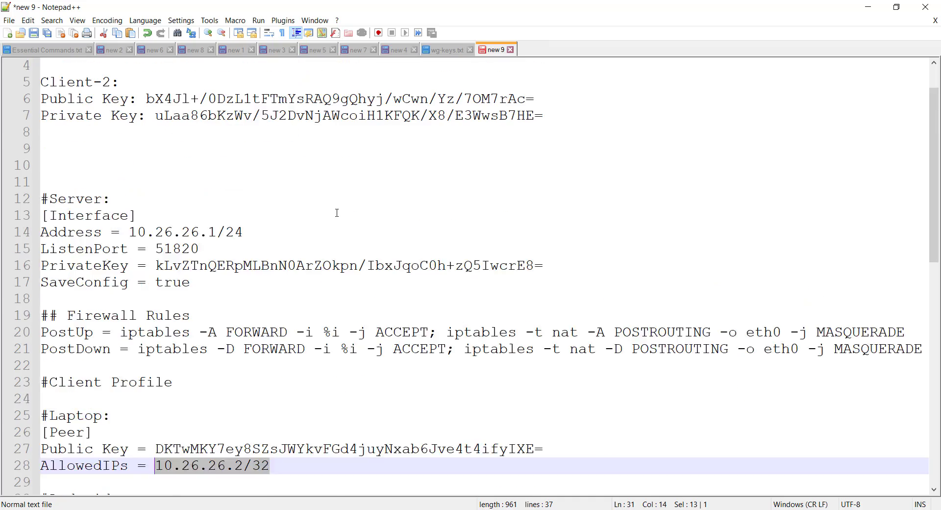
scroll(337, 213, "up", 1)
scroll(211, 264, "down", 8)
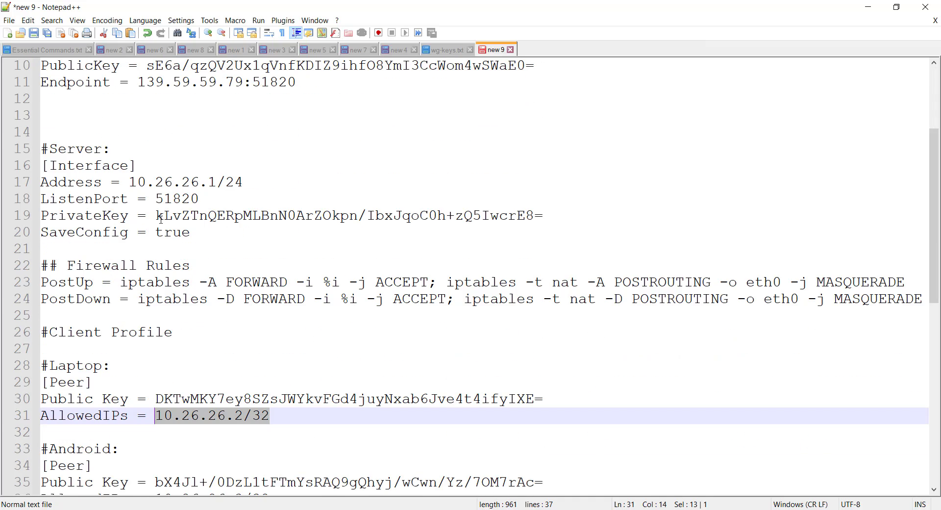
scroll(250, 251, "up", 8)
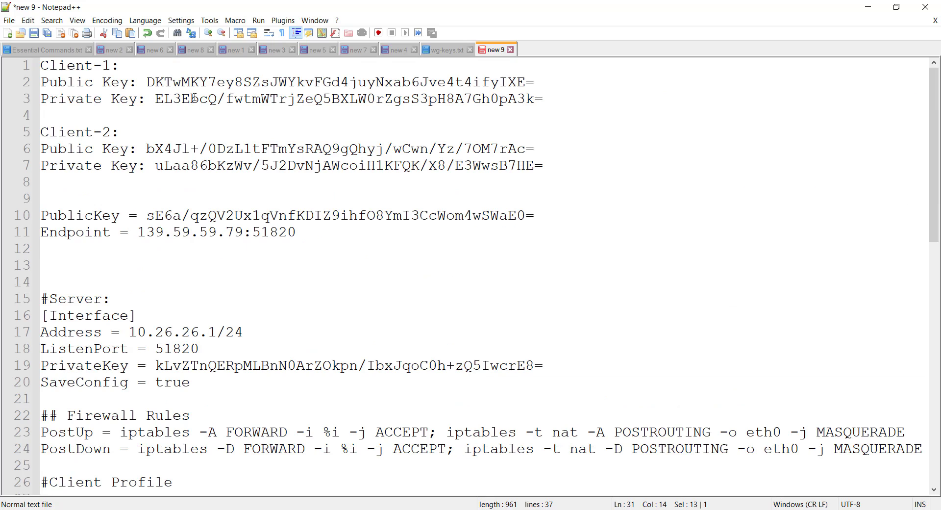
left_click_drag(148, 216, 537, 218)
right_click(538, 221)
left_click(535, 235)
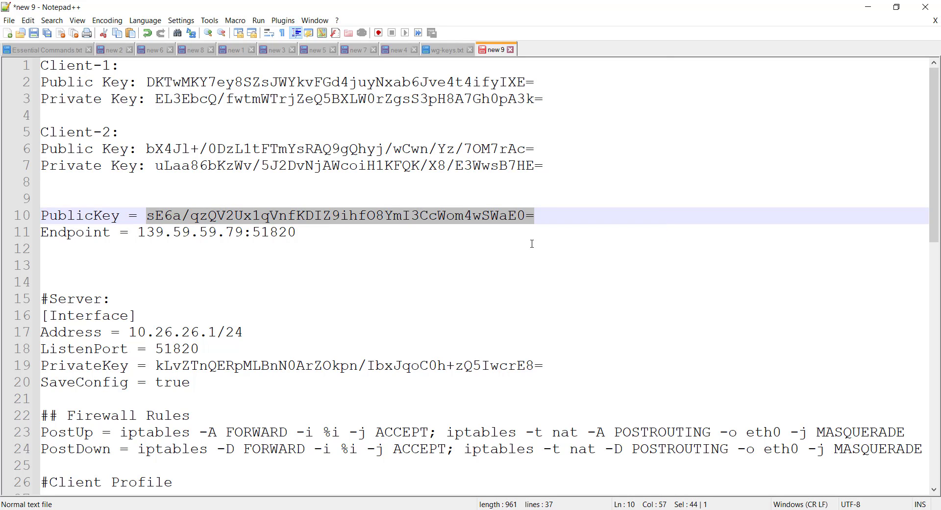
Back in the browser, paste the server's public key into the India peer's Public Key.
key("alt+Tab")
right_click(383, 226)
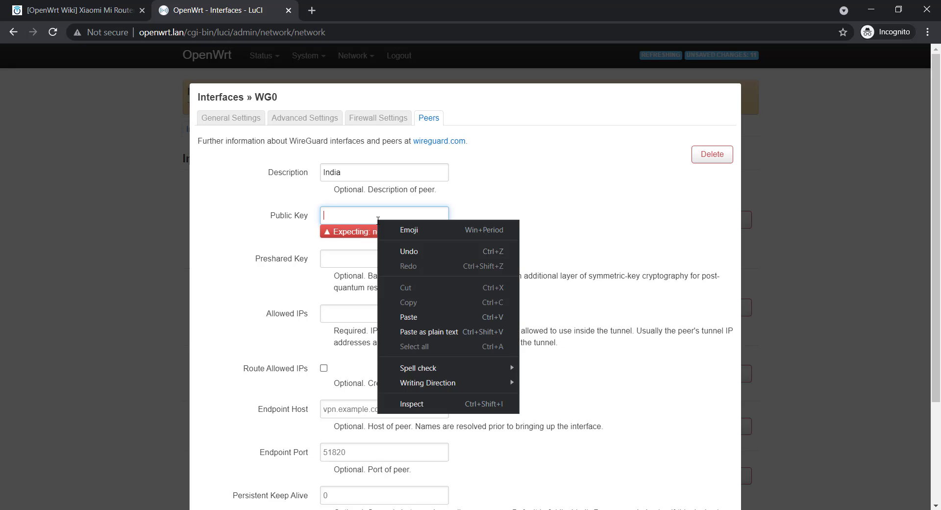
left_click(407, 317)
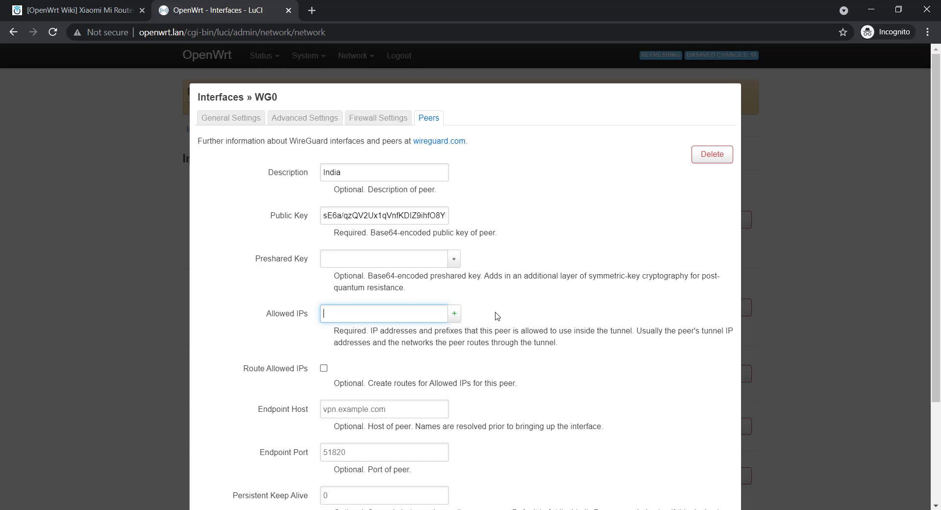
Add 0.0.0.0/0 to the India peer's Allowed IPs.
type("0.0.0.0/0")
left_click(455, 316)
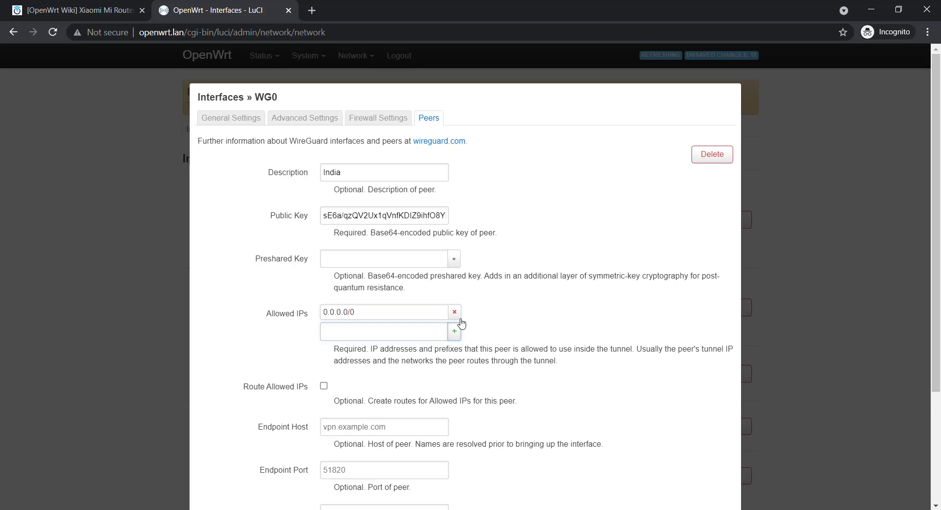
left_click(389, 332)
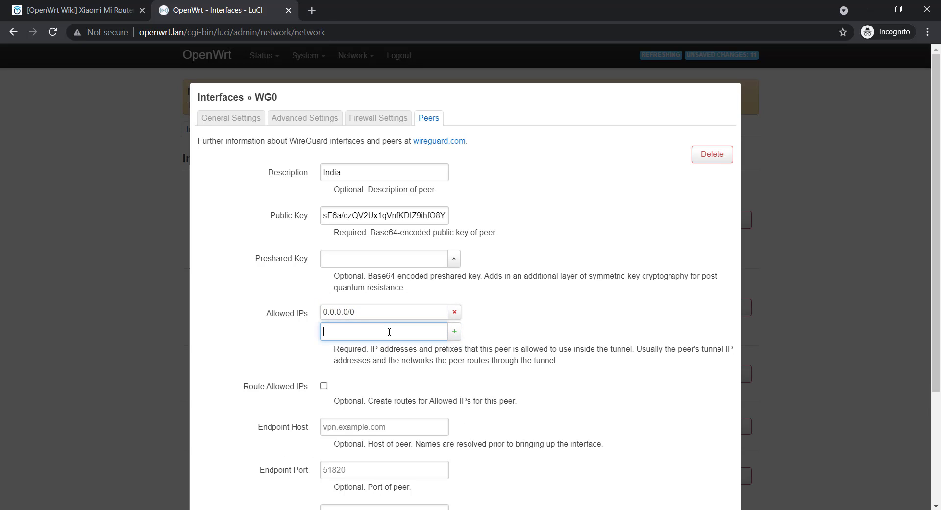
type("::/0")
left_click_drag(389, 332, 317, 337)
key("BackSpace")
left_click(562, 333)
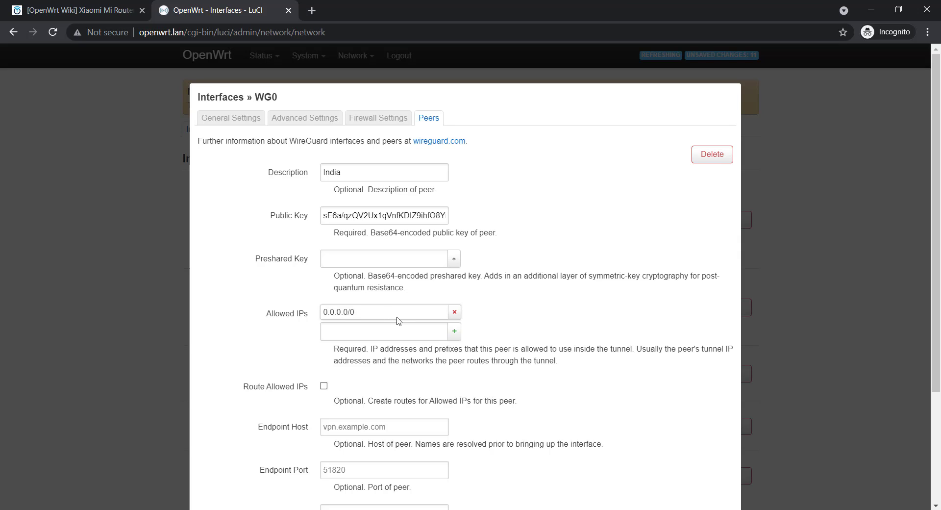
Enable Route Allowed IPs and set the peer's Endpoint Host to 139.59.59.79, copied from the Endpoint line in Notepad++.
scroll(398, 334, "down", 1)
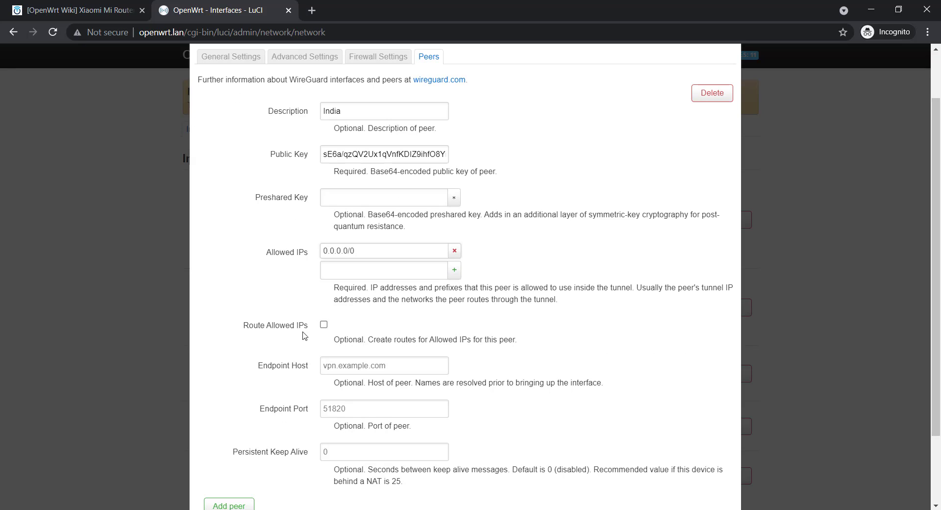
left_click(323, 325)
left_click(360, 365)
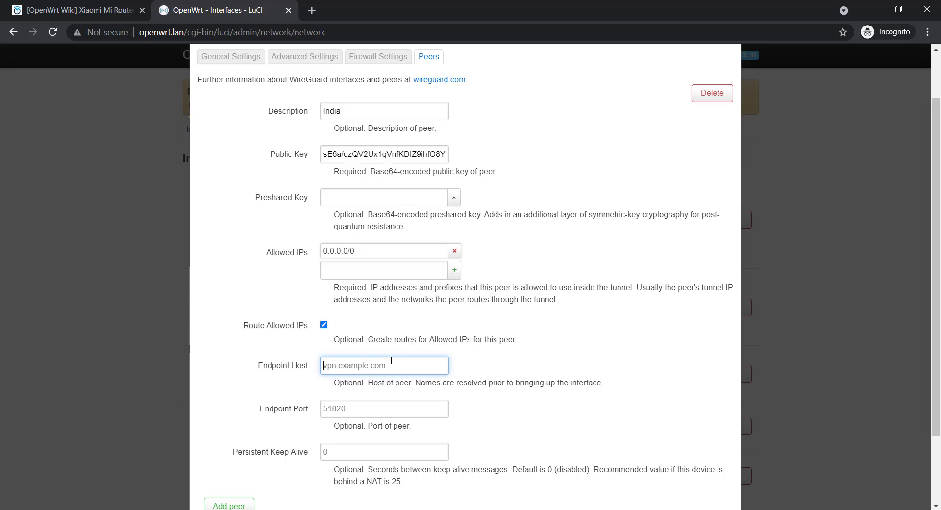
key("alt+Tab")
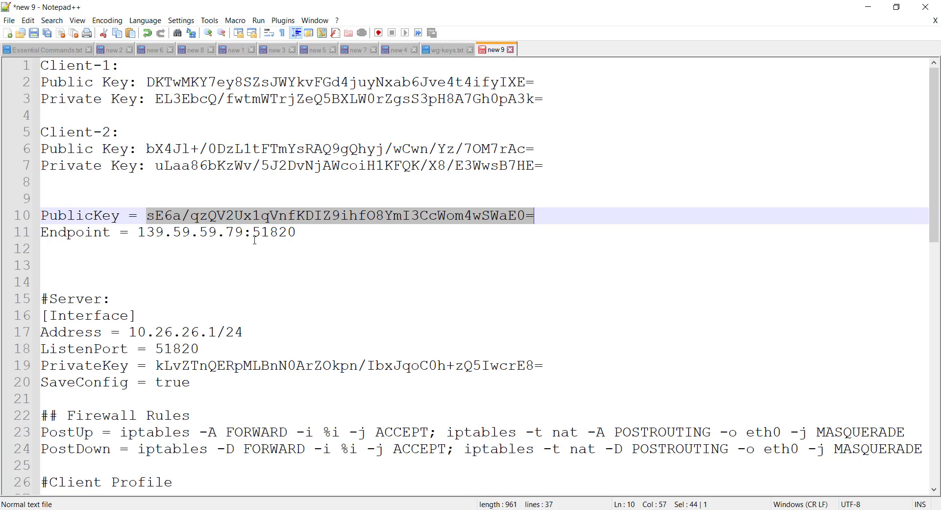
left_click_drag(138, 235, 243, 235)
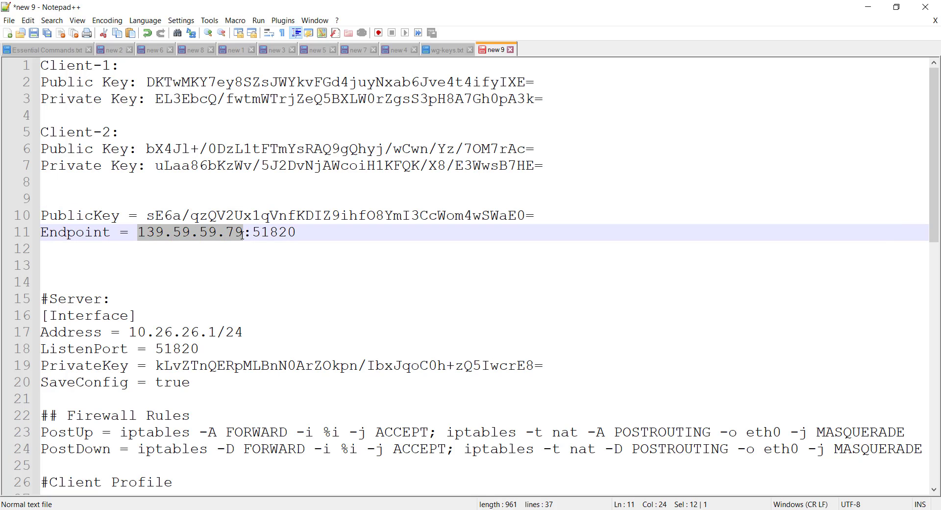
right_click(243, 236)
left_click(262, 255)
key("alt+Tab")
right_click(342, 364)
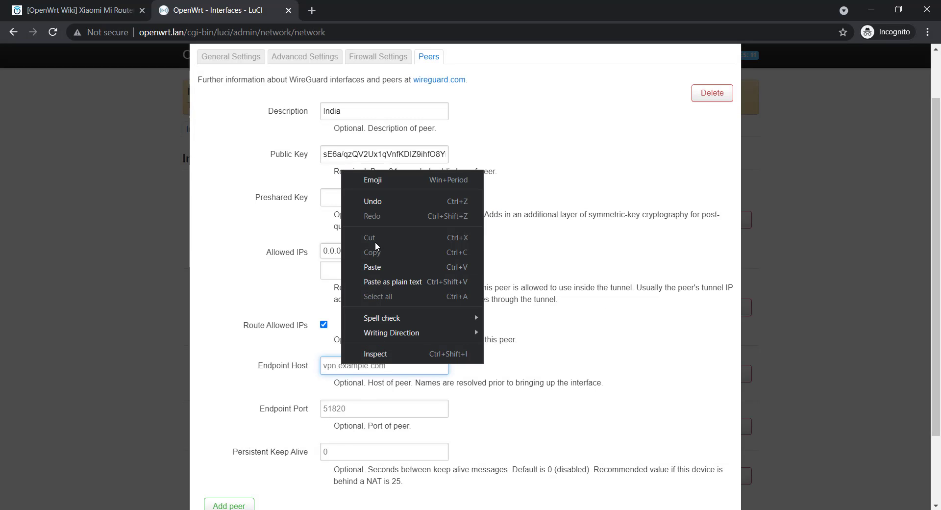
left_click(372, 266)
Copy the port 51820 from the Endpoint line in Notepad++ and paste it into the peer's Endpoint Port in the browser.
left_click(349, 408)
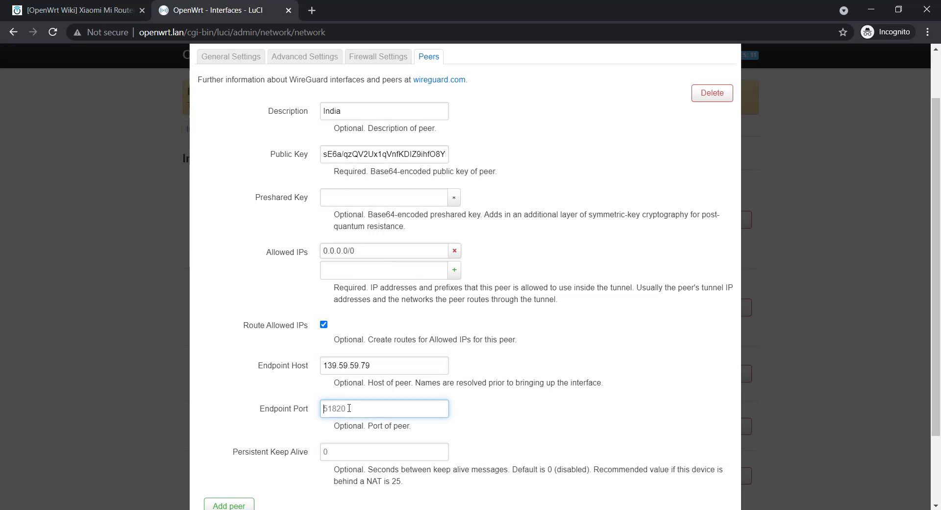
key("alt+Tab")
double_click(269, 233)
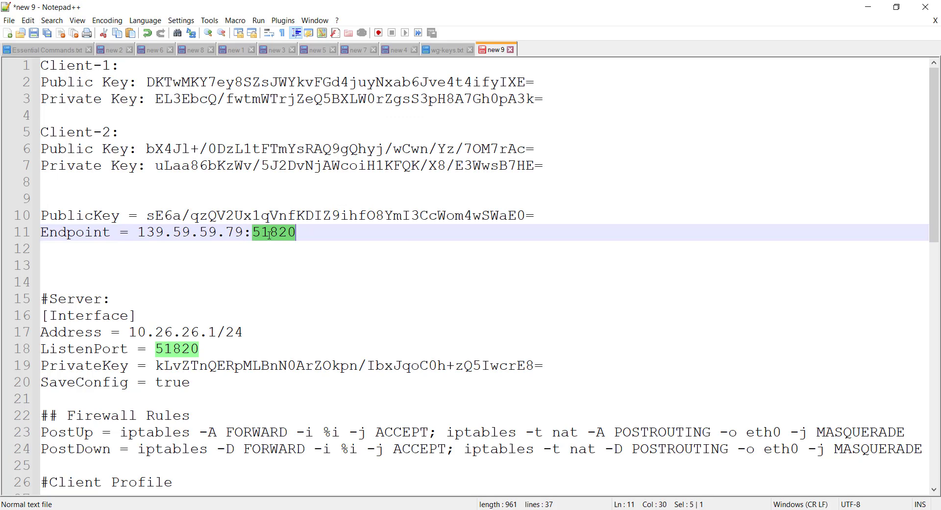
right_click(269, 233)
left_click(301, 257)
key("alt+Tab")
right_click(360, 408)
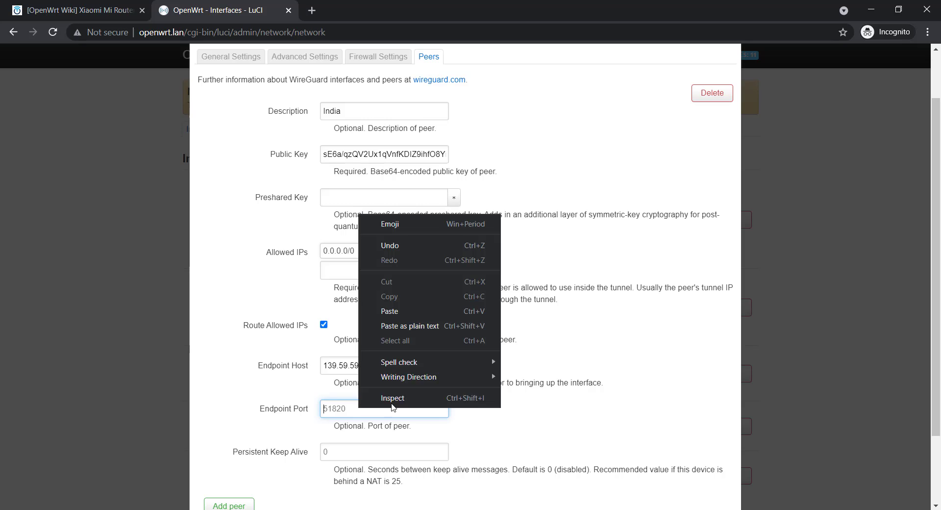
left_click(411, 310)
Set the India peer's Persistent Keep Alive to 25 seconds.
scroll(595, 351, "down", 2)
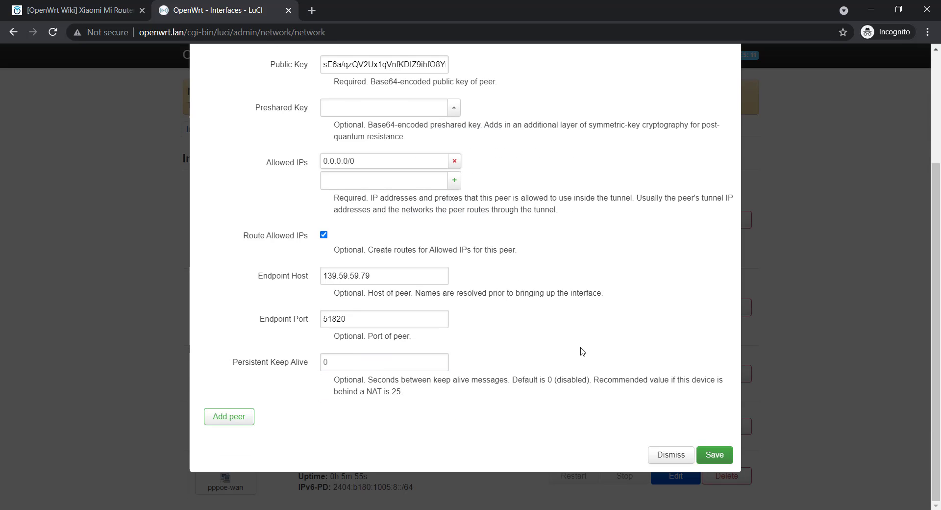
left_click(371, 365)
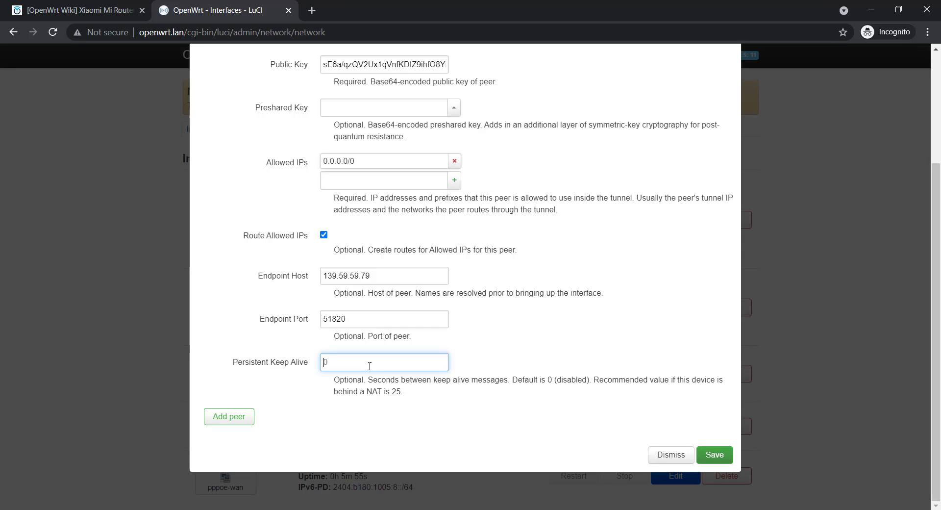
type("25")
left_click(544, 346)
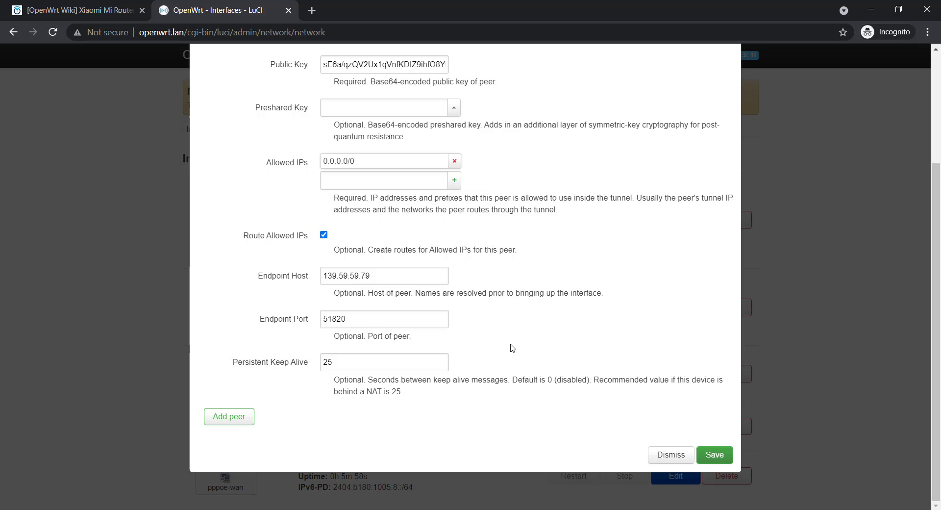
Review and save the WG0 interface settings, and apply all pending network changes to the router.
scroll(500, 345, "up", 1)
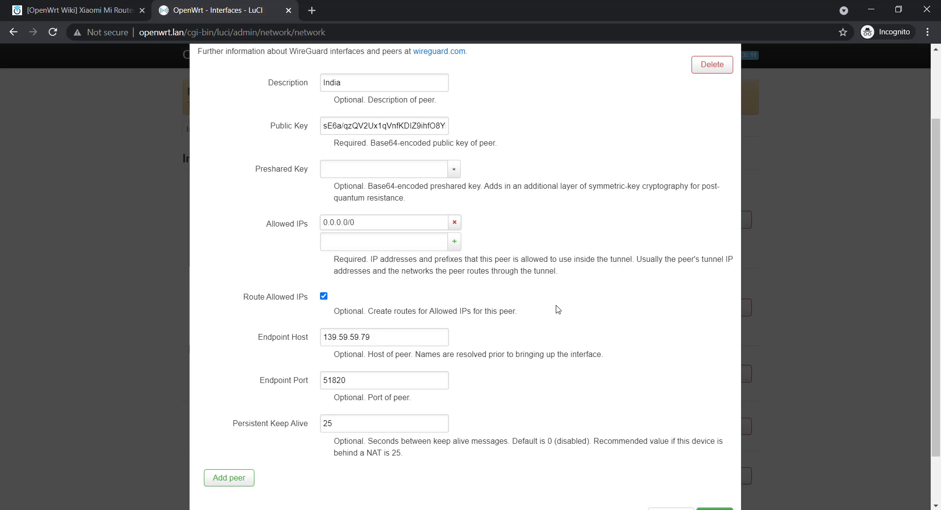
scroll(555, 309, "down", 1)
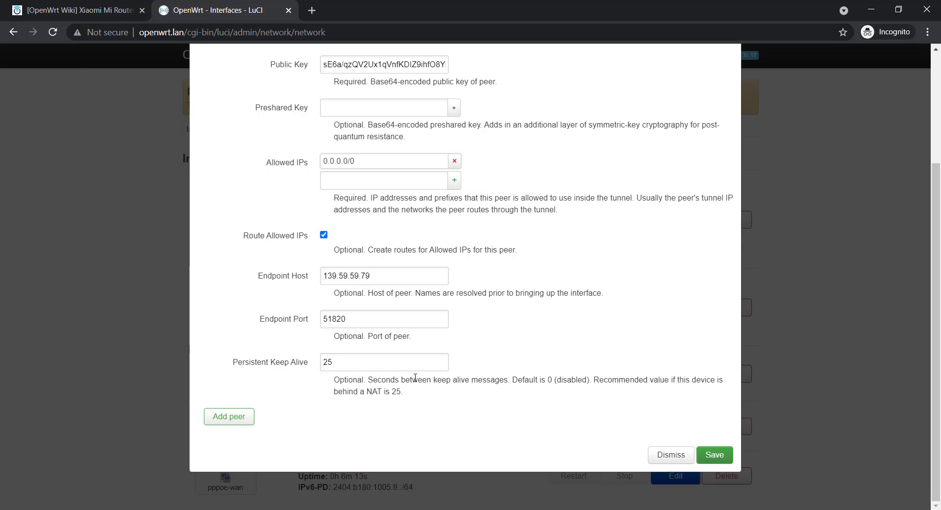
left_click(714, 454)
scroll(539, 350, "down", 3)
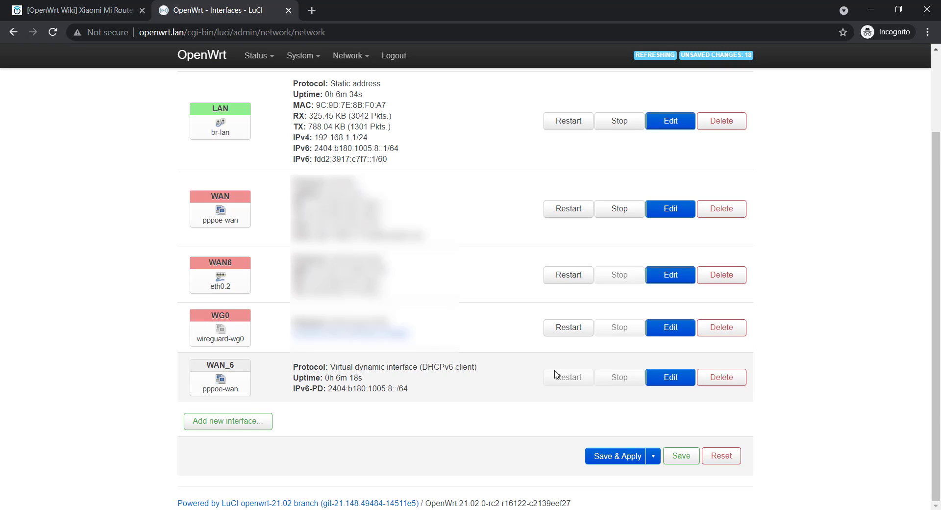
left_click(618, 455)
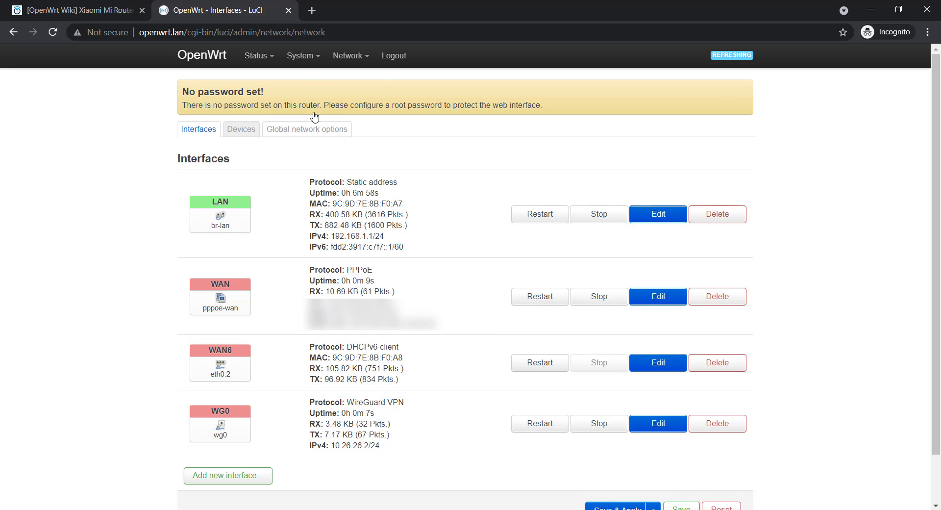
Open whoer.net in a new browser tab to check the public IP address, and reload the page.
left_click(317, 13)
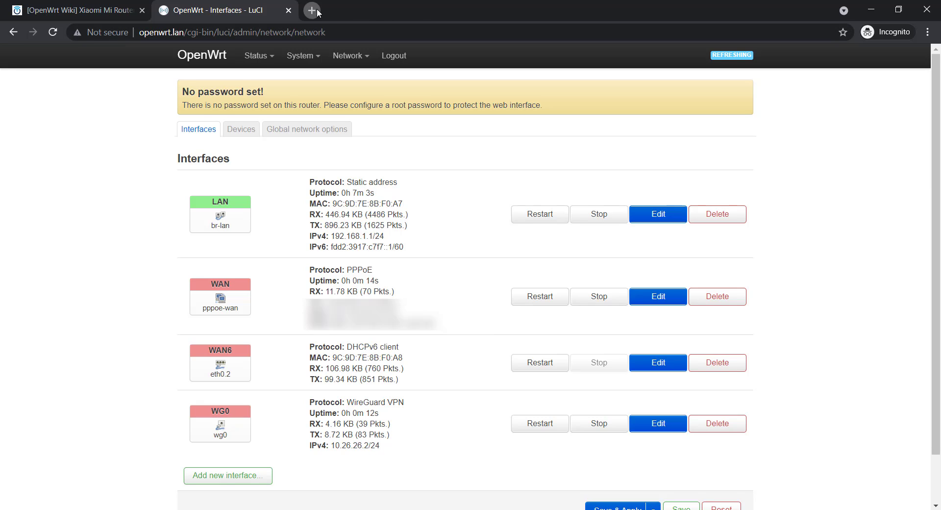
type("whoer.net")
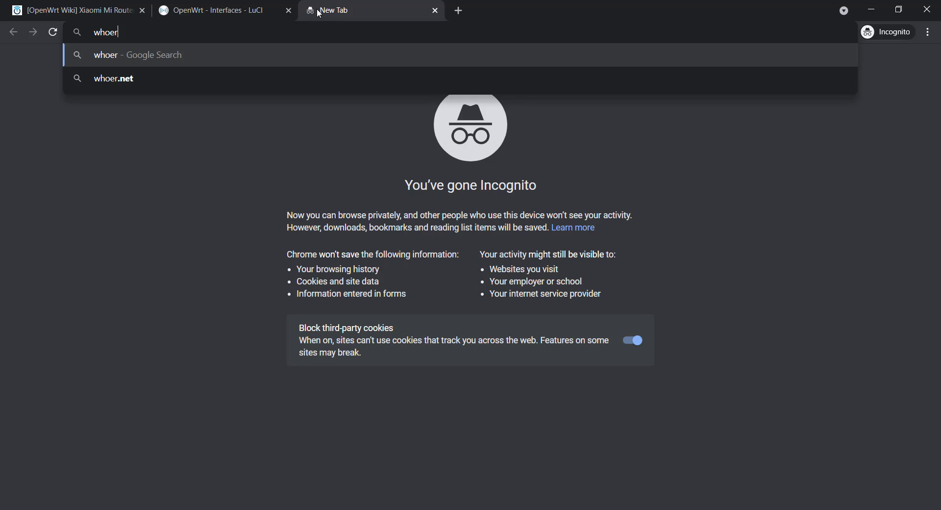
key("Return")
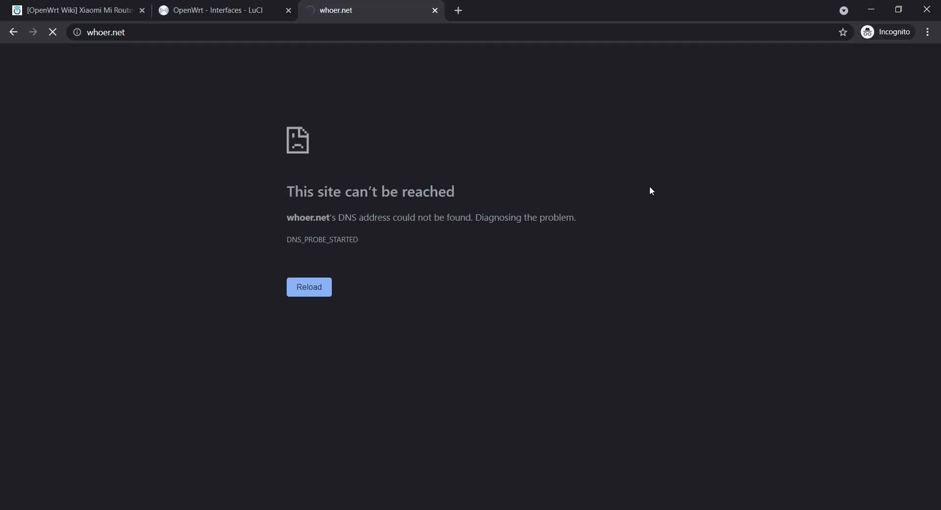
left_click(323, 293)
Back on the OpenWrt interfaces page, edit WAN to ignore peer-advertised DNS servers and add 1.1.1.1 as a custom DNS server.
left_click(231, 11)
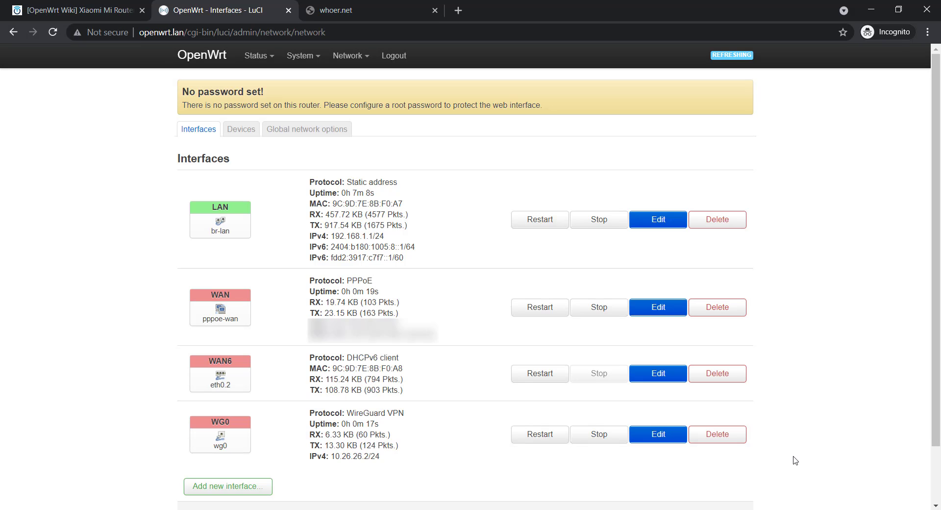
left_click(652, 313)
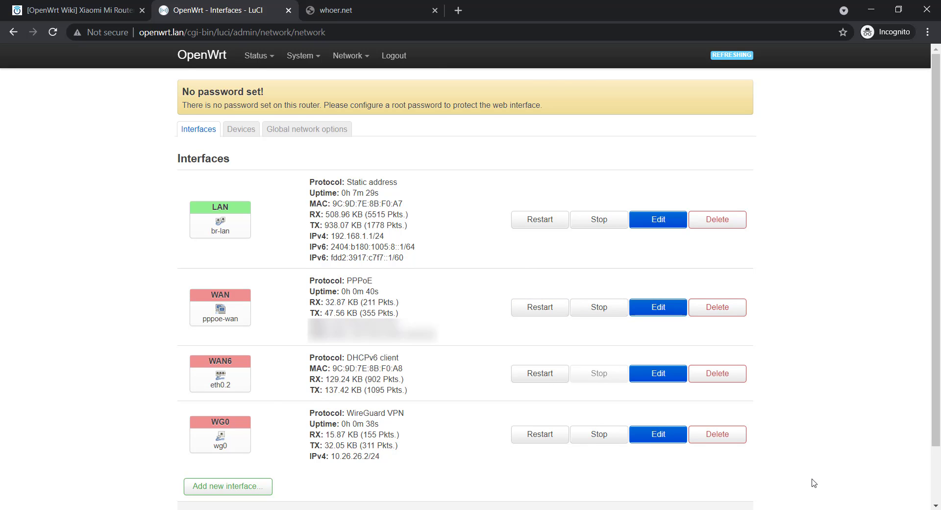
scroll(358, 317, "down", 1)
scroll(358, 316, "down", 1)
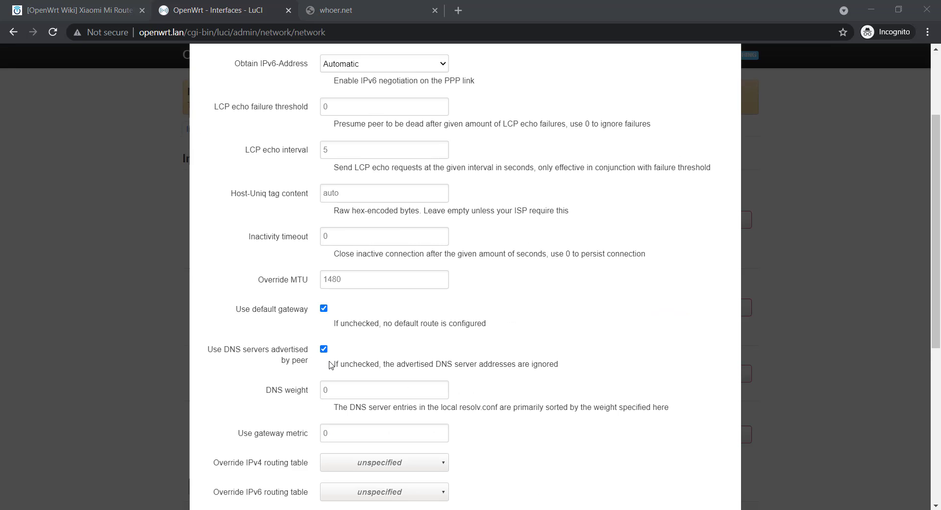
left_click(324, 349)
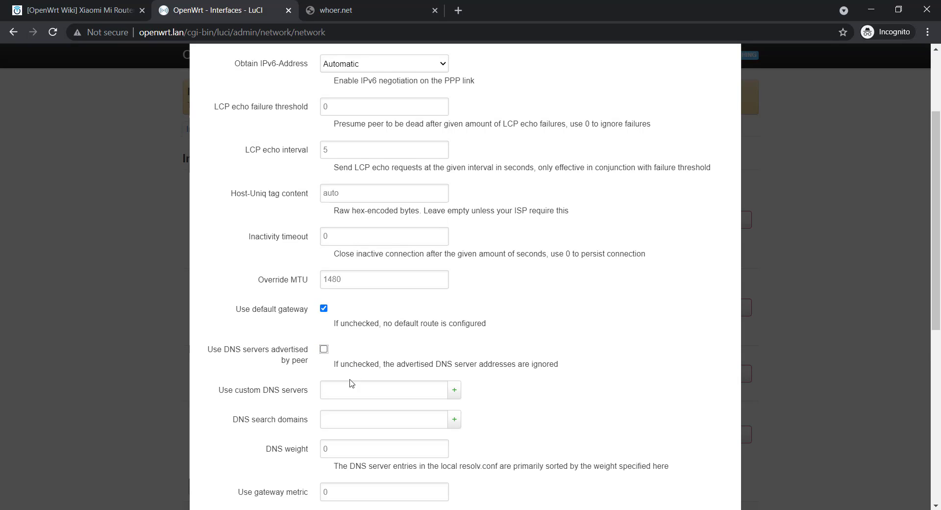
left_click(346, 385)
type("1.1.1.1")
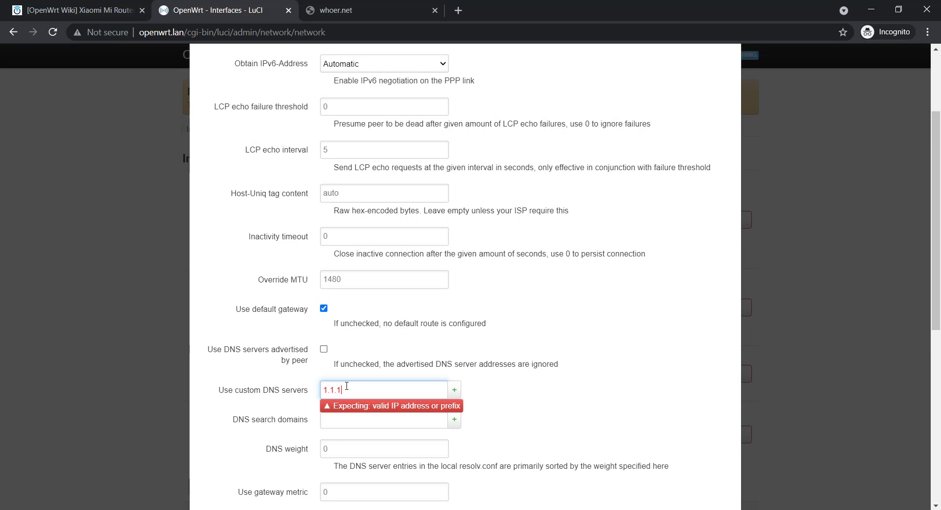
left_click(455, 391)
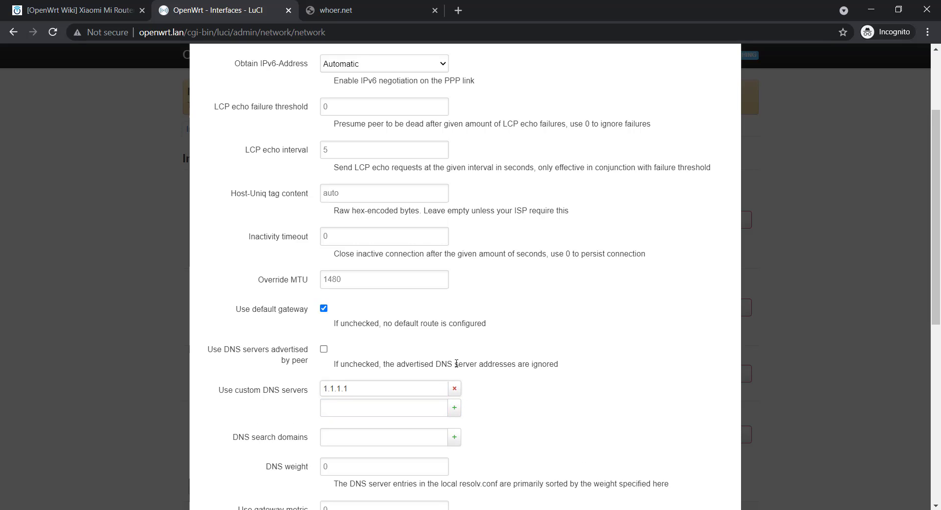
Save the WAN interface settings and apply the pending DNS changes.
scroll(384, 397, "down", 8)
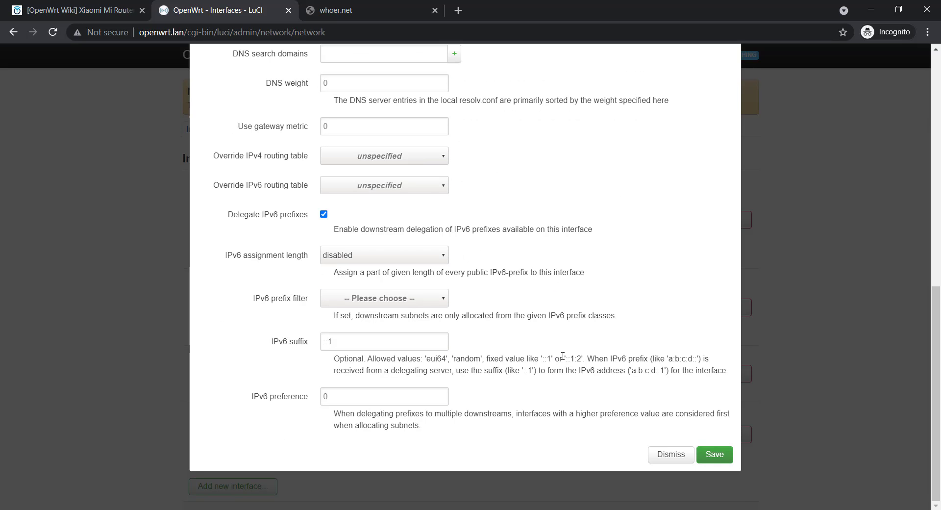
left_click(720, 459)
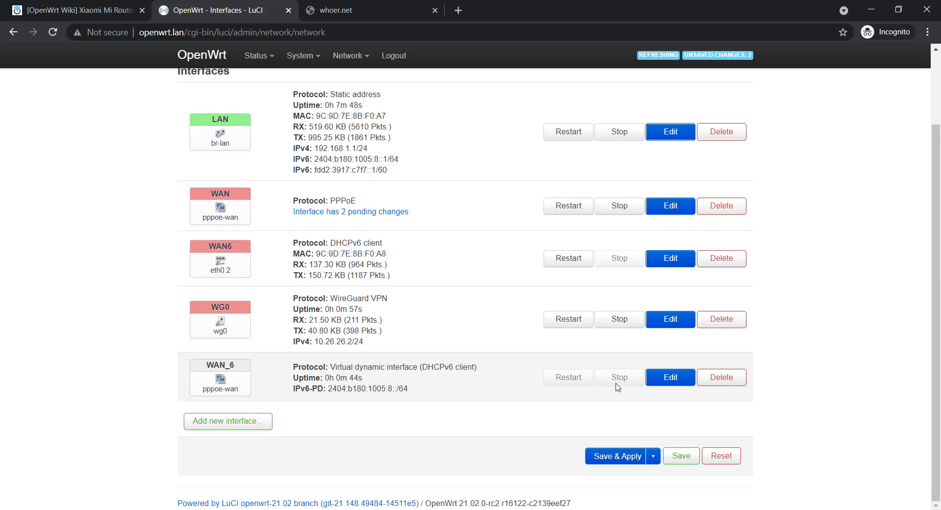
left_click(615, 456)
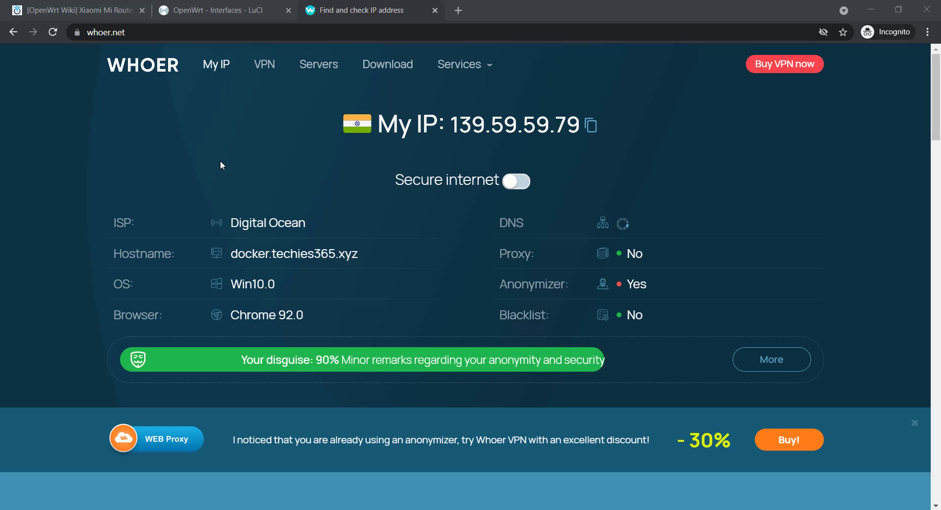
Reload whoer.net in its browser tab to check the public IP address and DNS through the VPN.
left_click(53, 32)
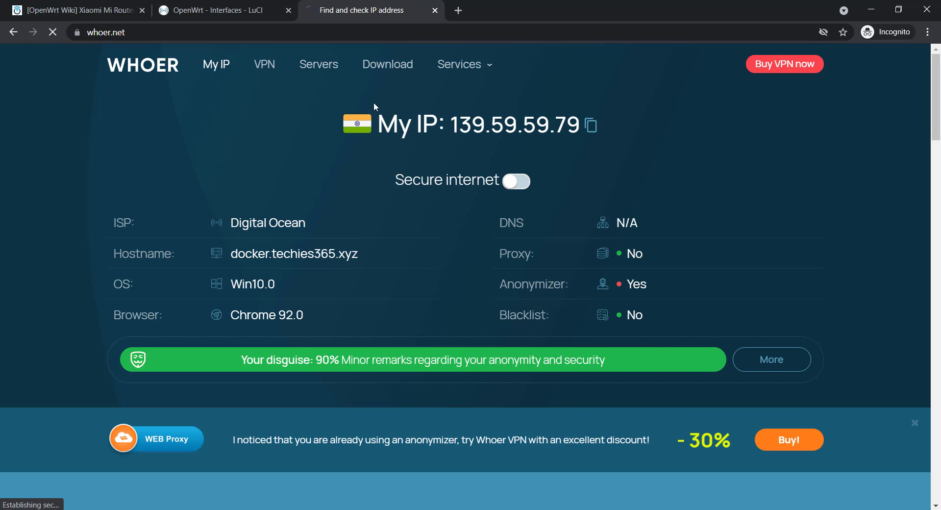